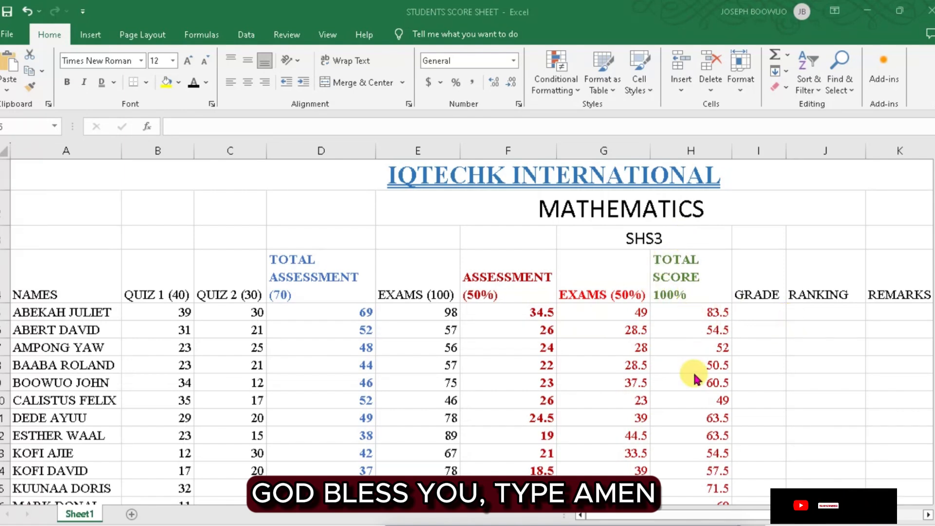
Step: Change the font colour of the whole TOTAL SCORE 100% column to the theme green
click(682, 151)
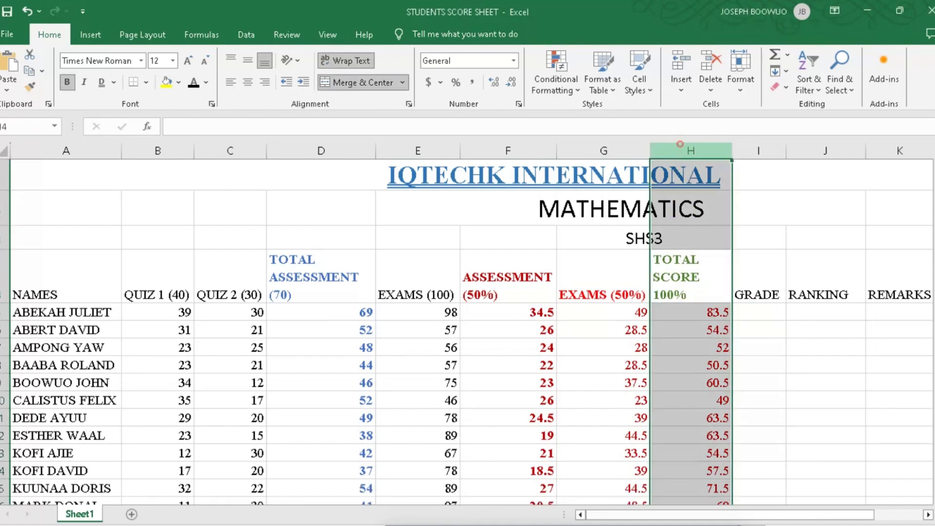
click(207, 83)
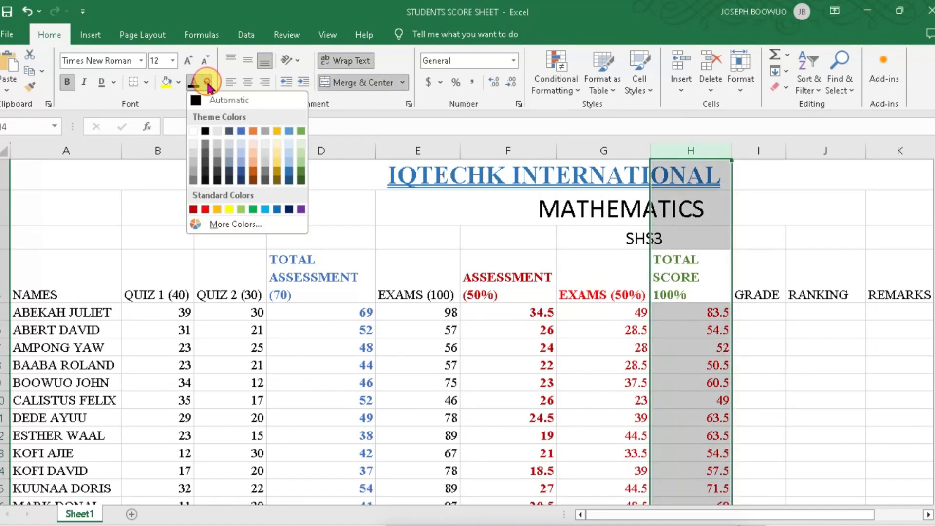
click(300, 131)
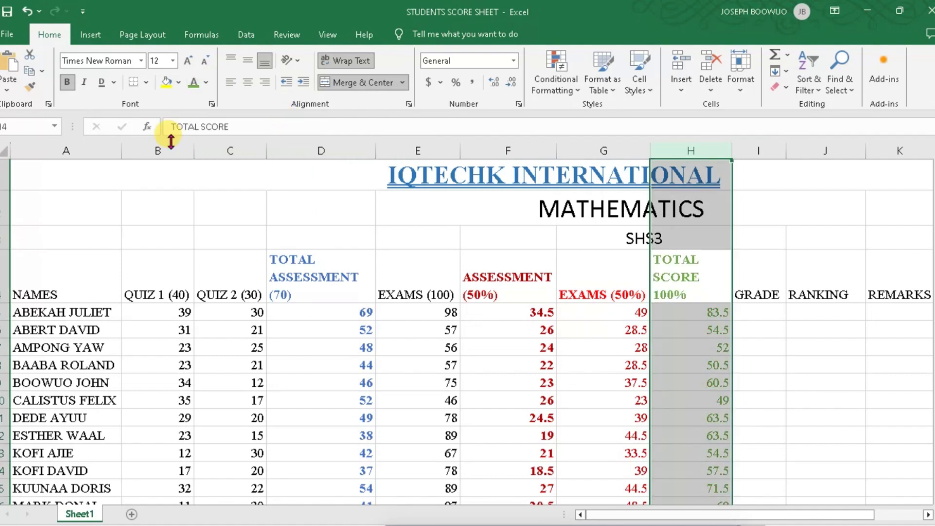
click(757, 399)
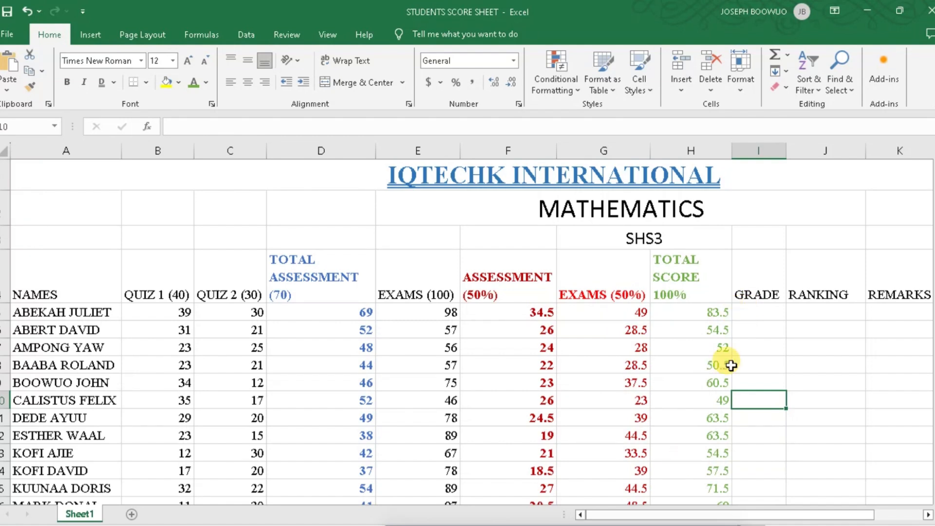
Step: Enter the grading formula =IF(H5>=80,"A",IF(H5>=70,"B",IF(H5>=60,"C",IF(H5>=50,"D","E")))) in the first student's GRADE cell, I5
click(765, 316)
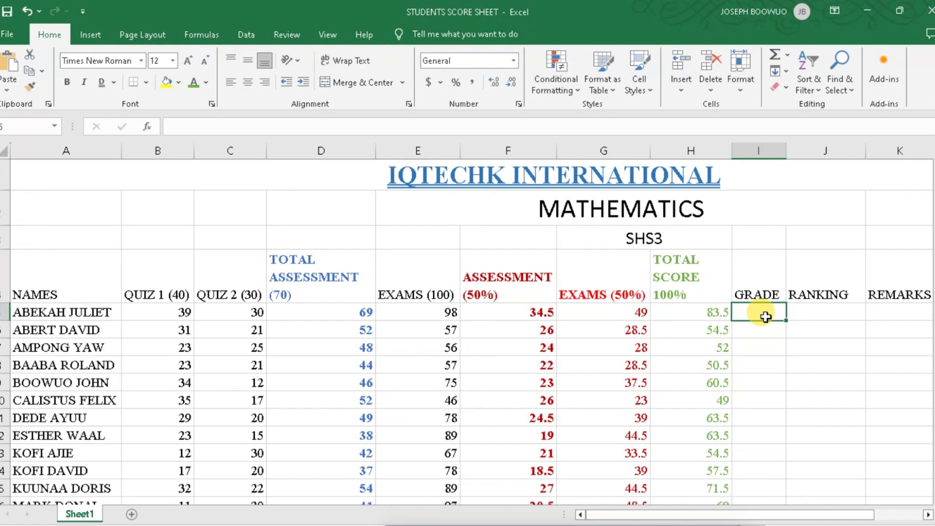
text(=if)
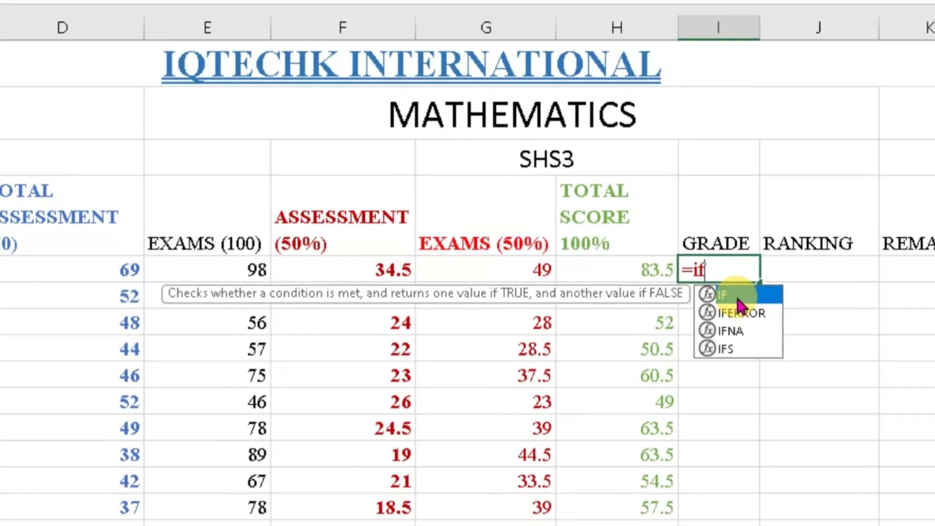
double_click(720, 292)
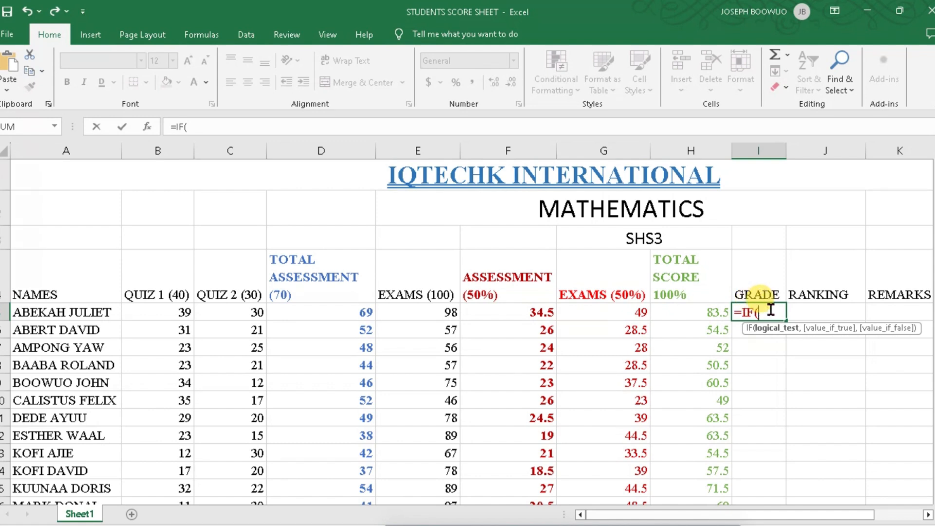
drag(763, 311, 703, 315)
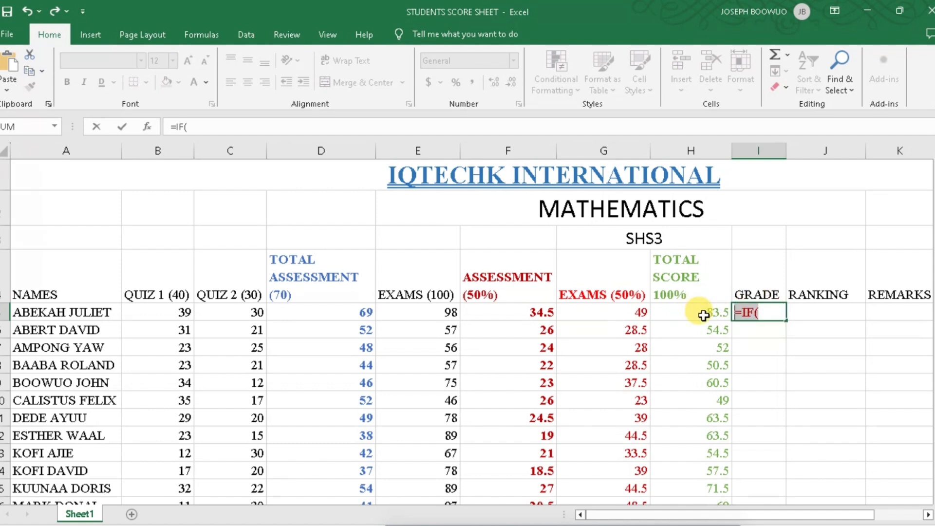
text(=IF(H5>=80,"A",IF(H5>=70,"B",IF(H5>=60,"C",IF(H5>=50,"D","E")))))
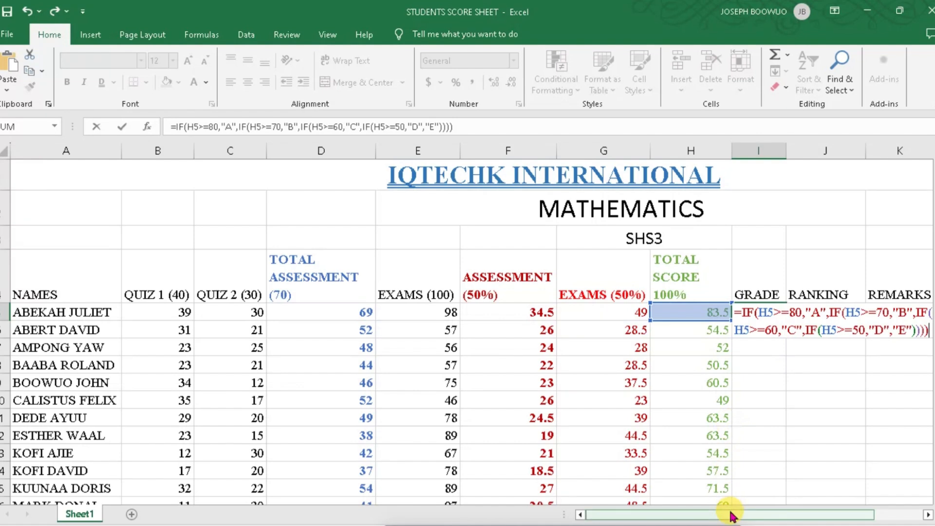
drag(730, 515, 789, 515)
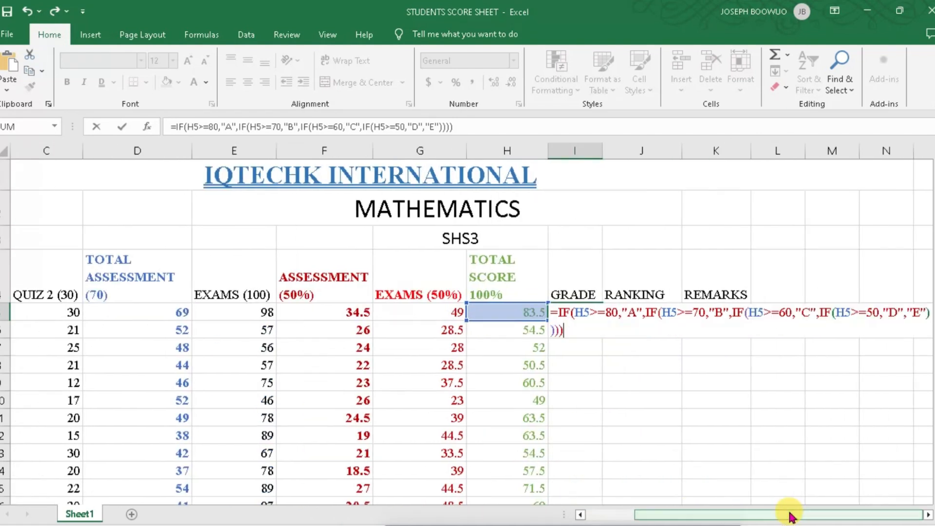
mouse_move(654, 514)
mouse_down()
mouse_move(673, 516)
mouse_move(667, 507)
mouse_up()
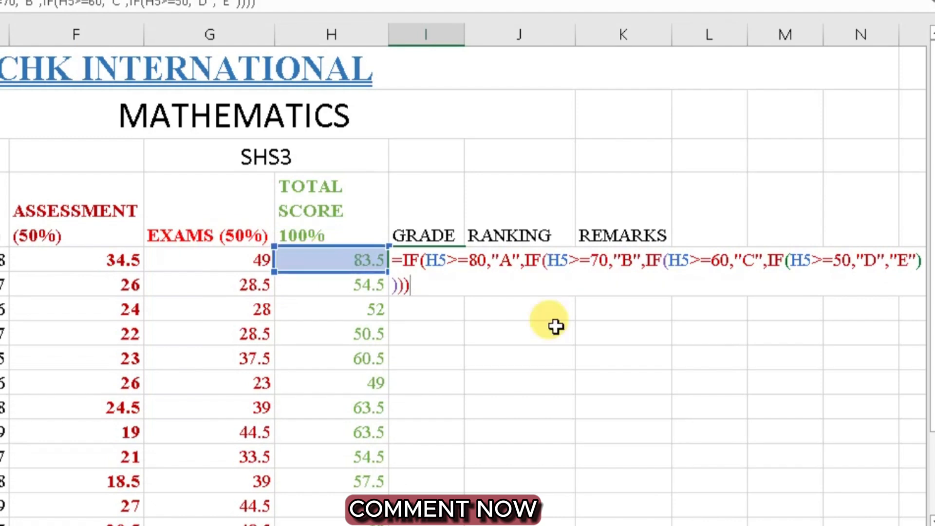
Step: Insert another nested IF before the final "E" of the grading formula, returning "E" for a total score of at least 40
click(890, 263)
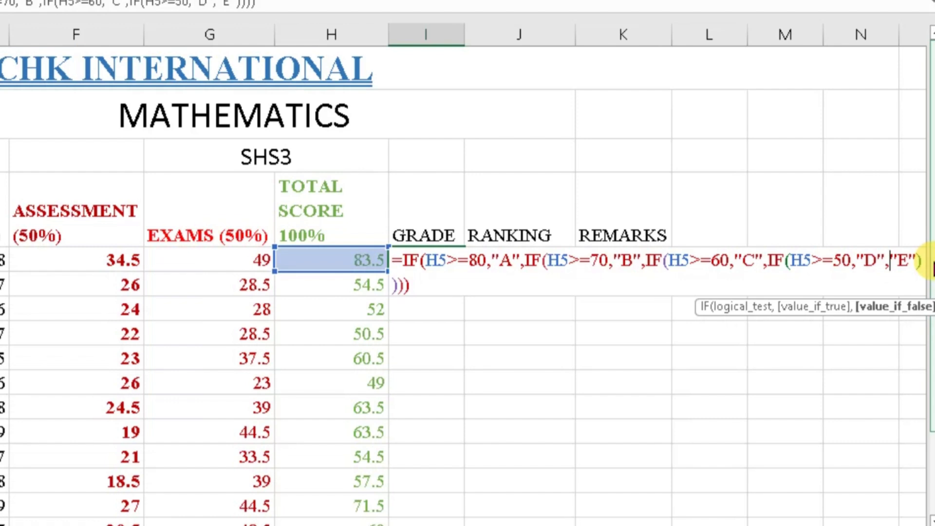
text(IF)
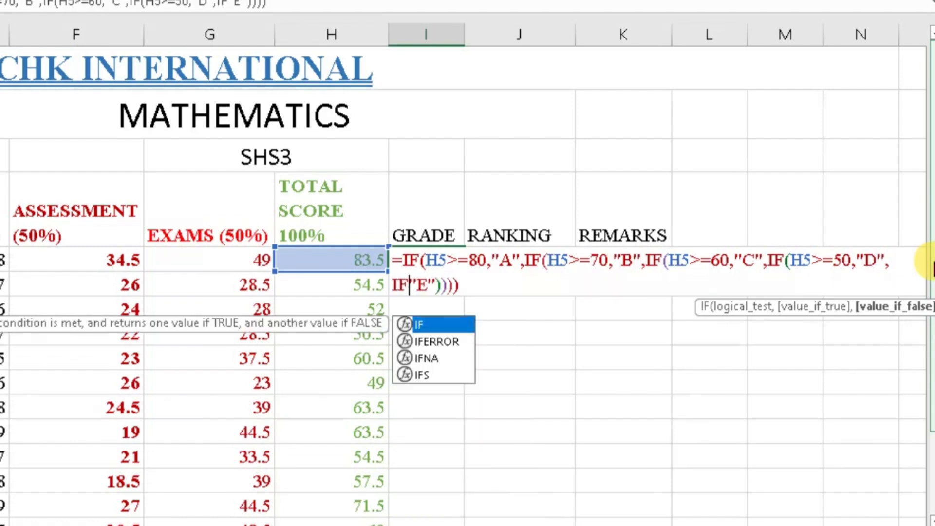
text(()
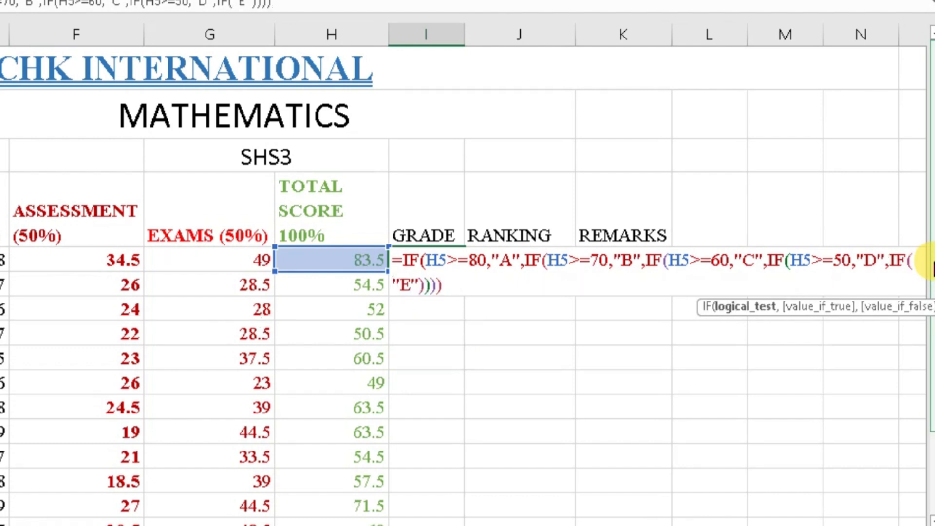
click(321, 262)
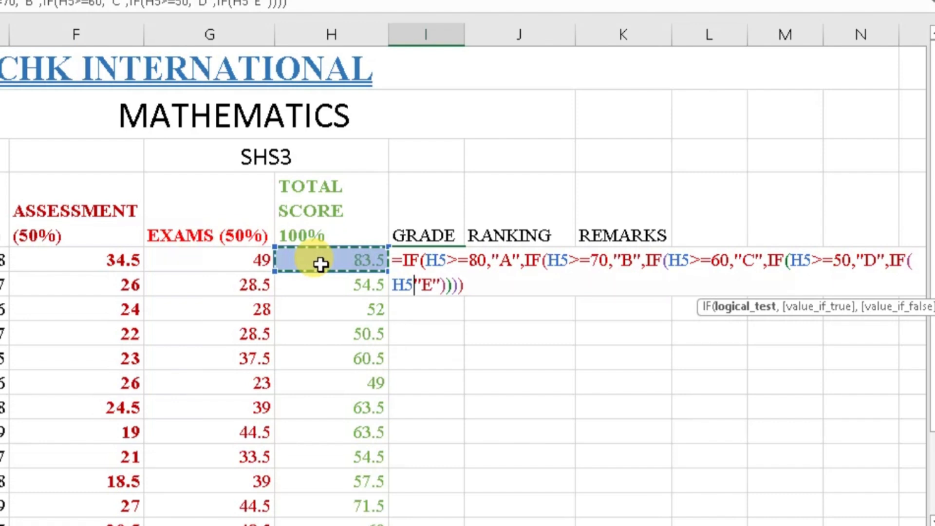
text(:)
key(BackSpace)
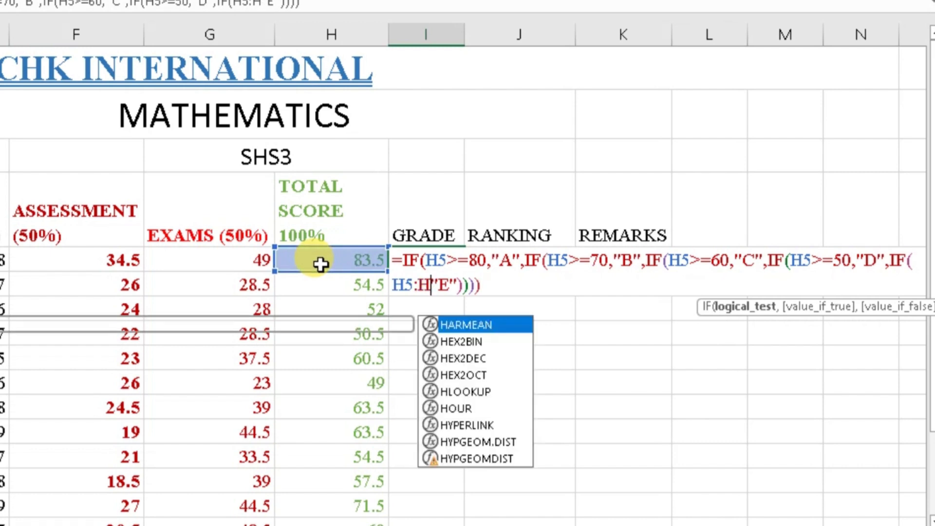
text(>)
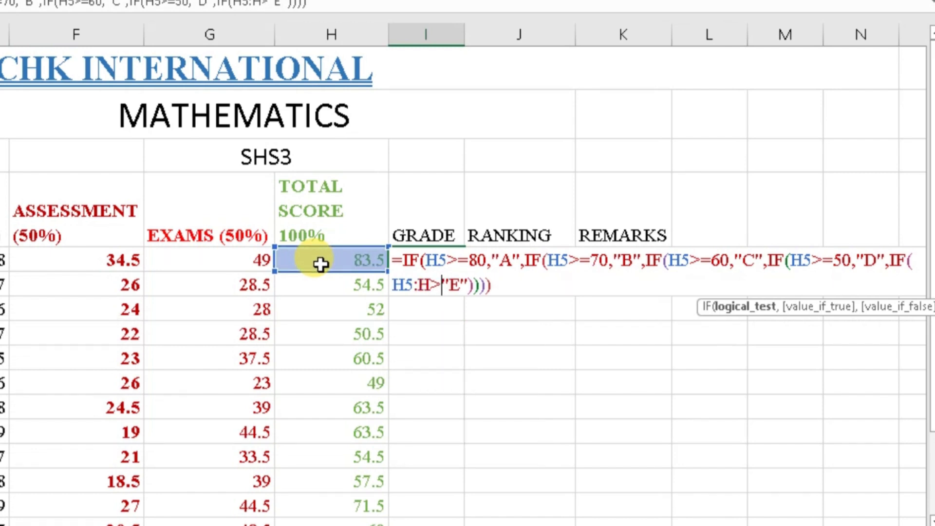
text(=)
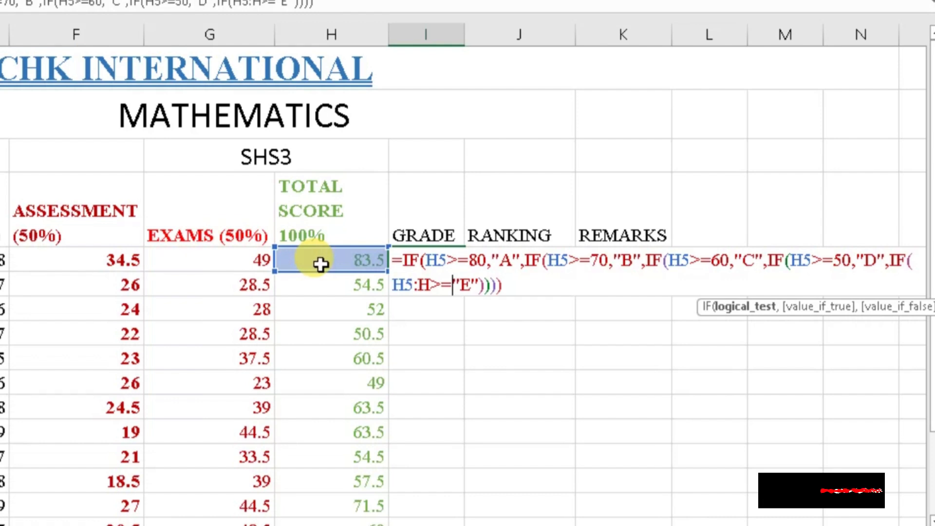
text(40)
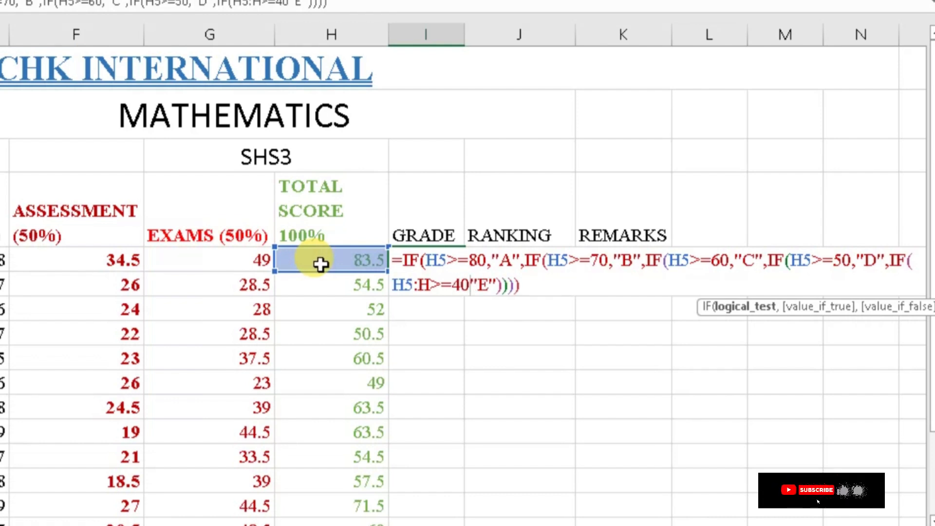
text(,)
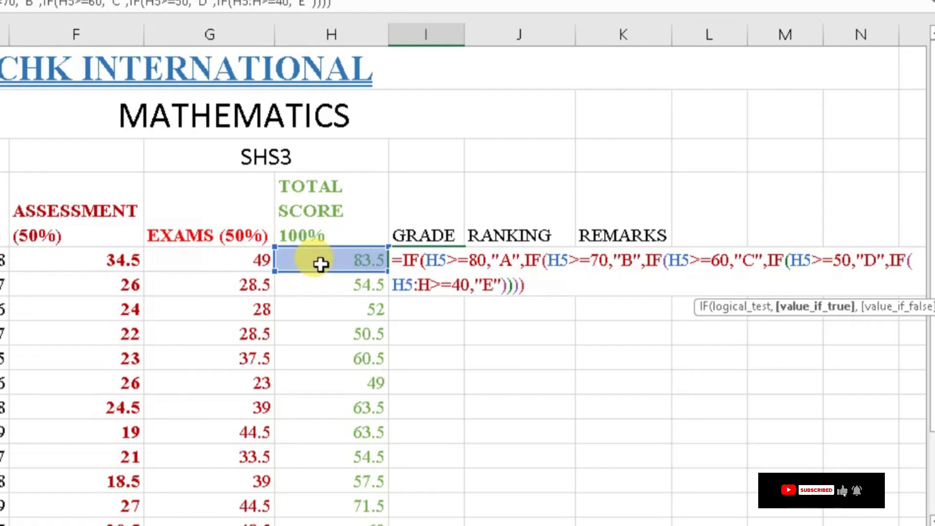
text(")
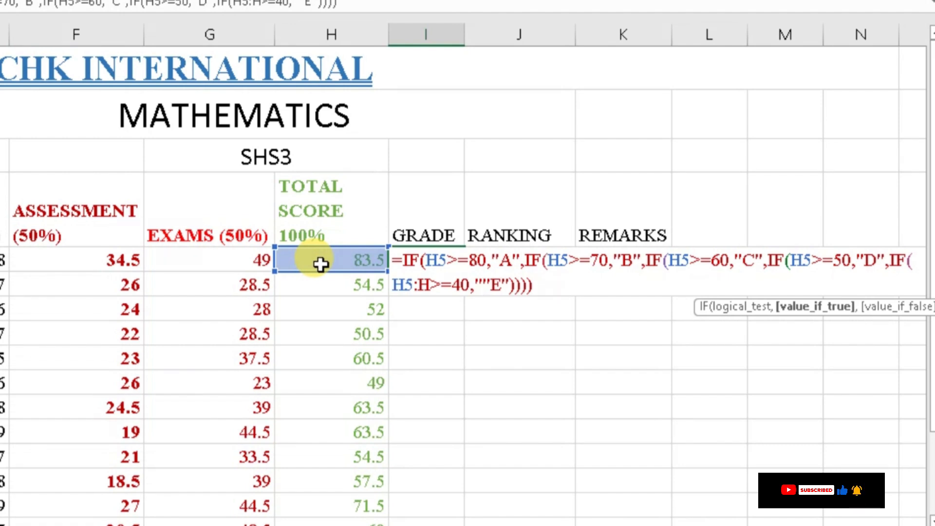
text(E)
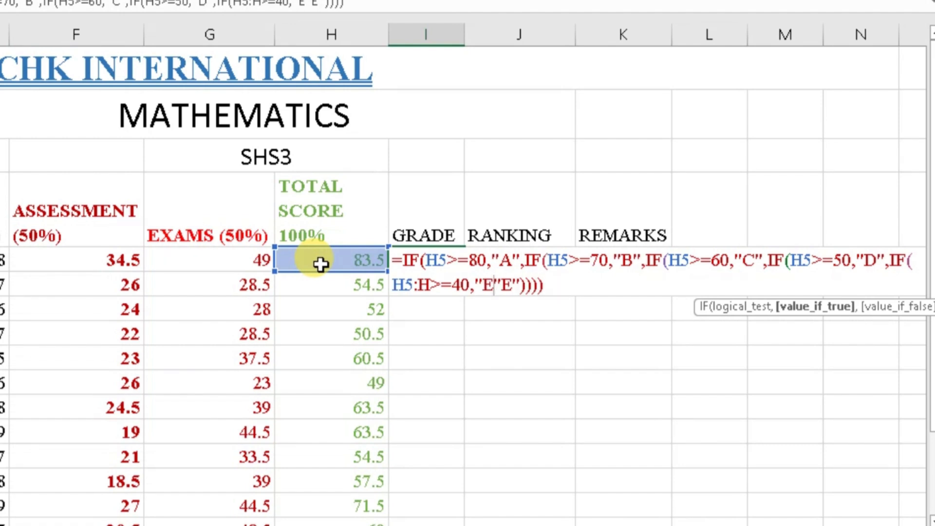
text(")
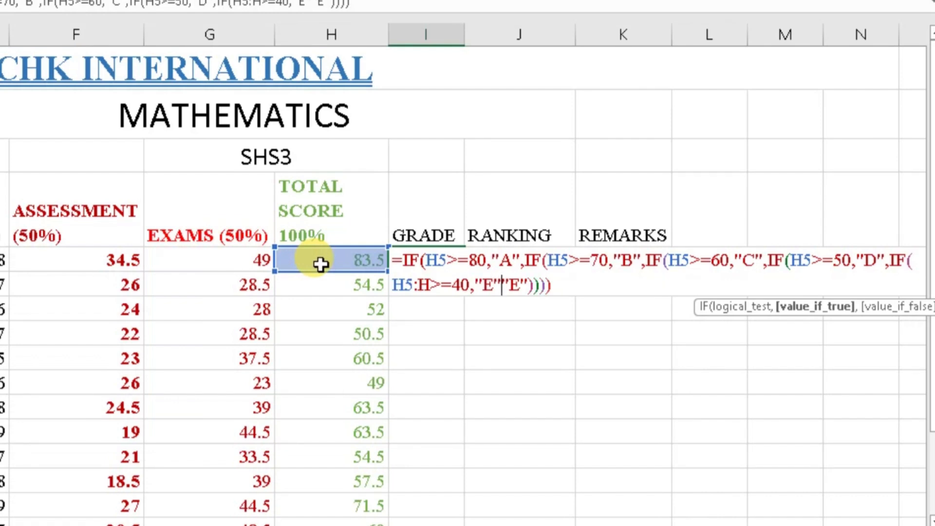
text(.)
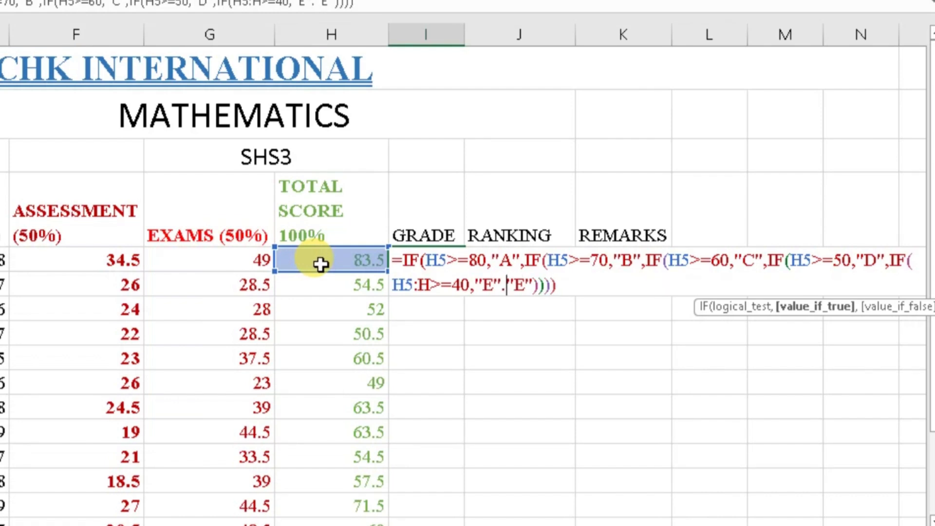
key(BackSpace)
text(,)
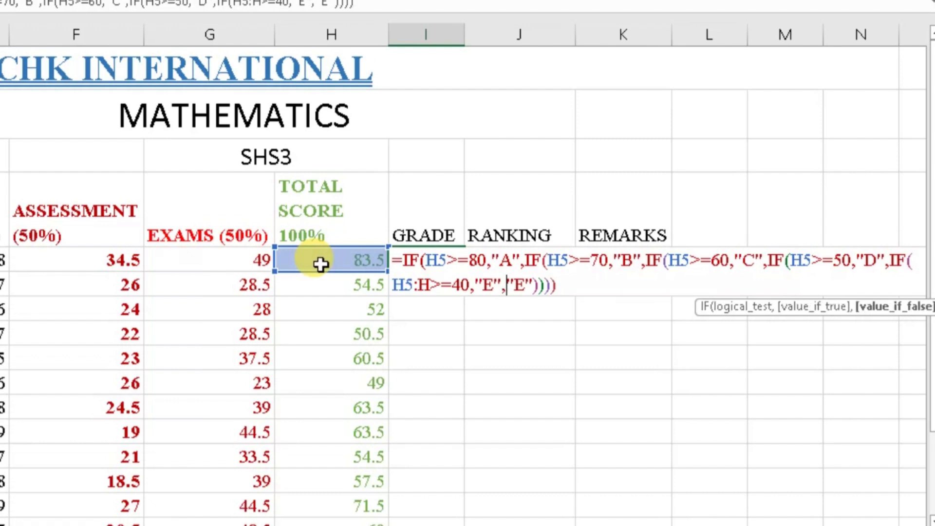
Step: Replace the last fallback grade "E" in the formula with "F"
key(Right)
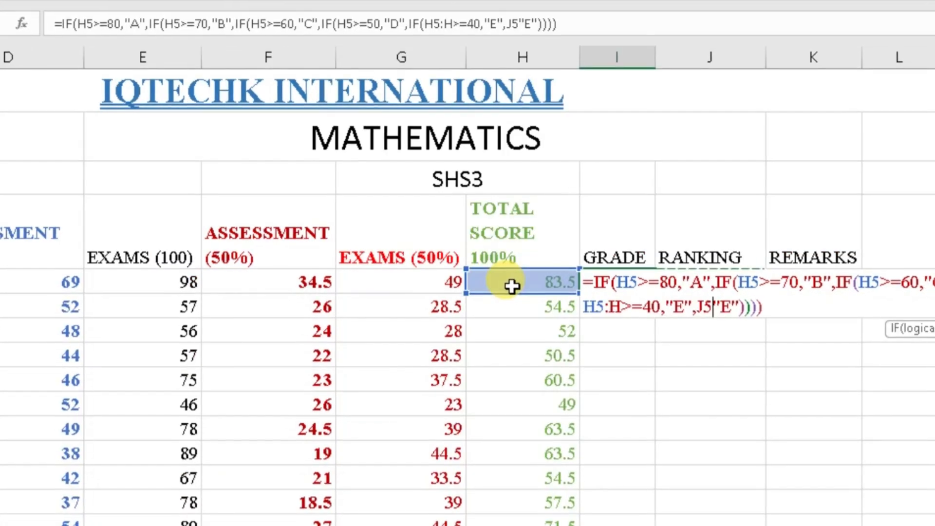
key(BackSpace)
key(BackSpace)
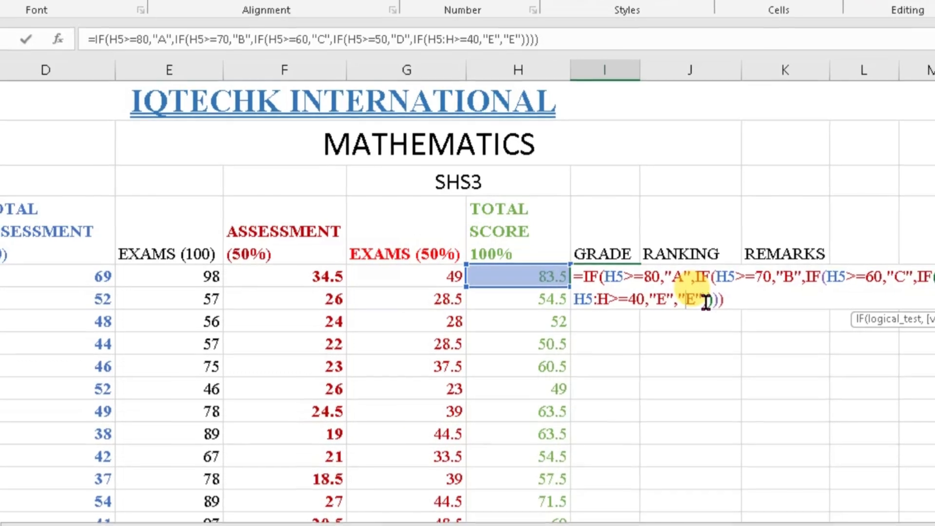
key(Delete)
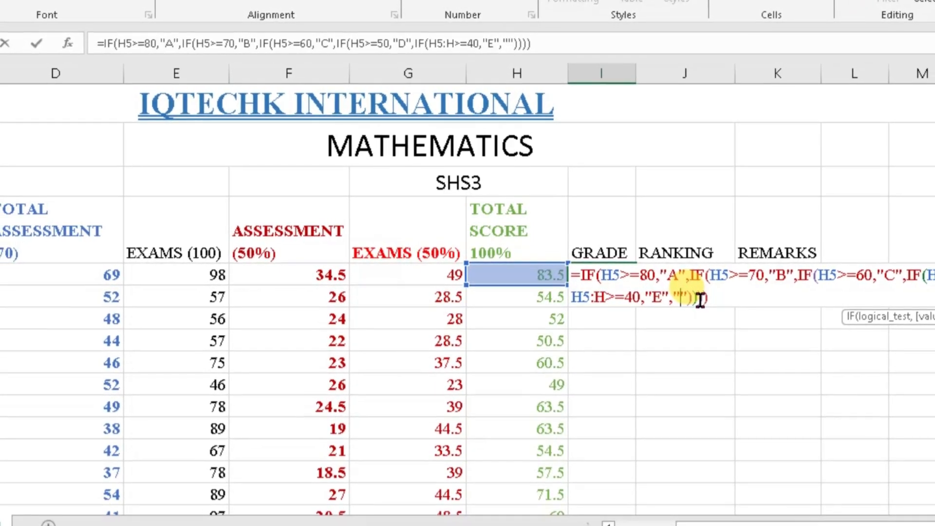
text(F)
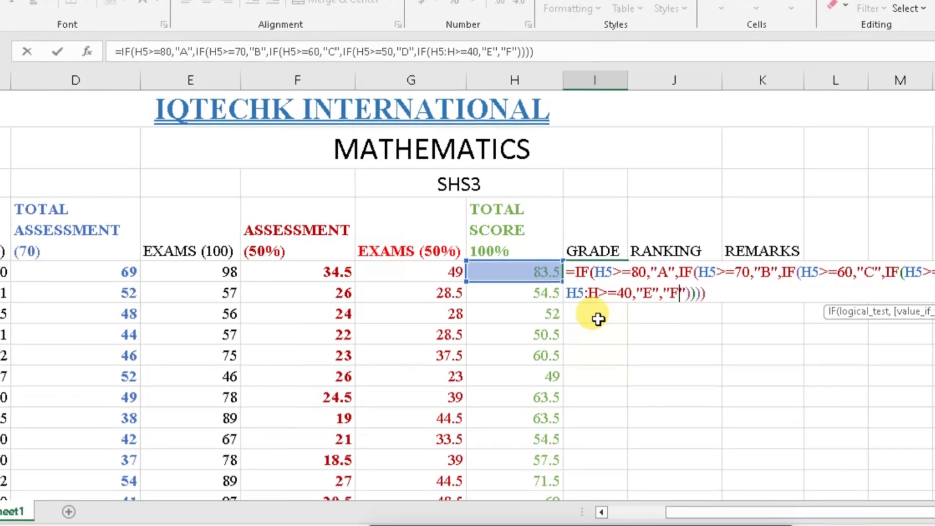
Step: Remove the stray ":H" so the last condition reads H5>=40, and commit the grading formula with the suggested closing-parenthesis correction
click(591, 292)
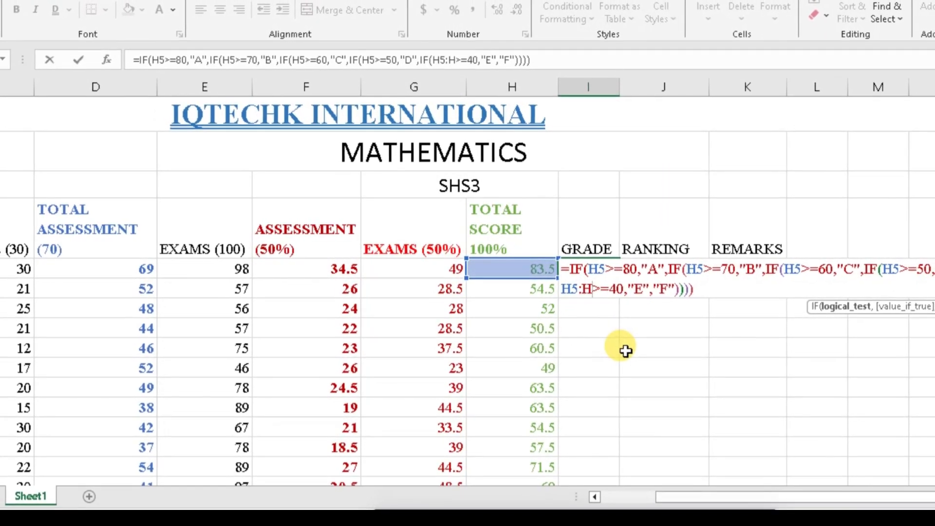
key(BackSpace)
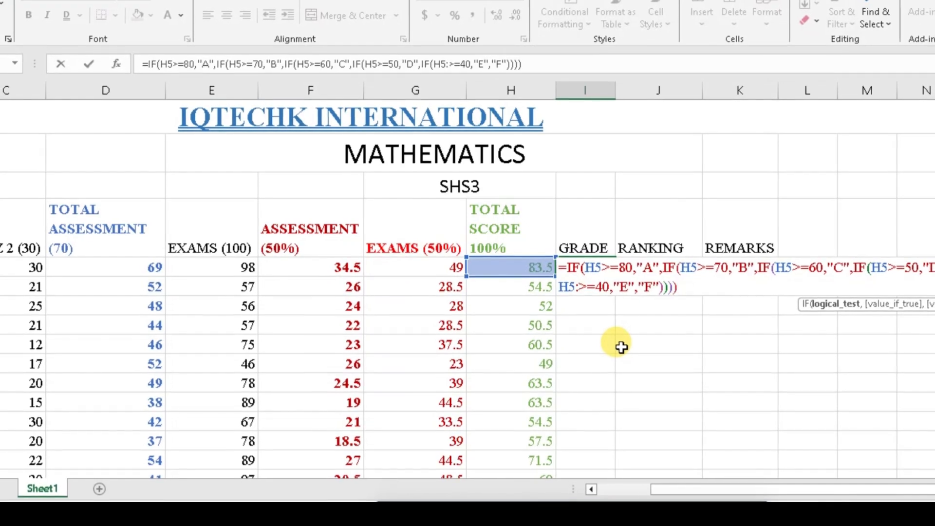
key(BackSpace)
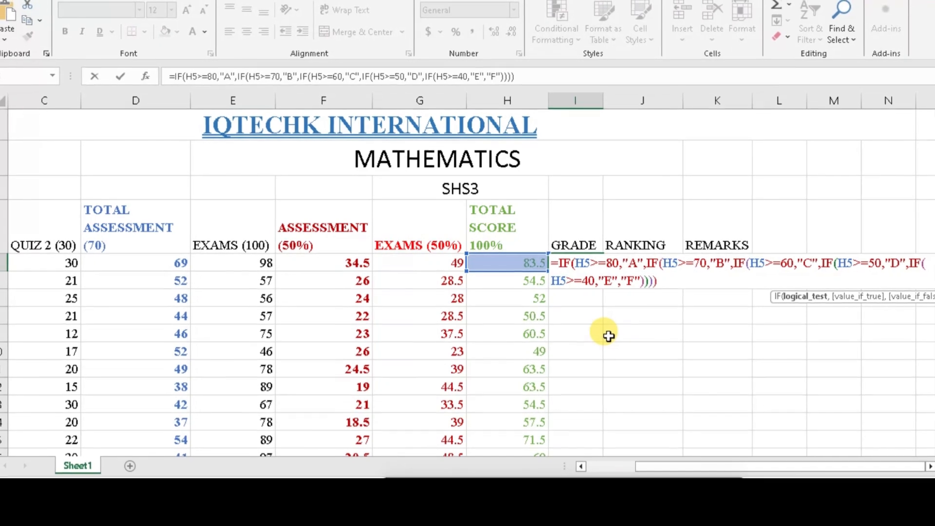
key(Return)
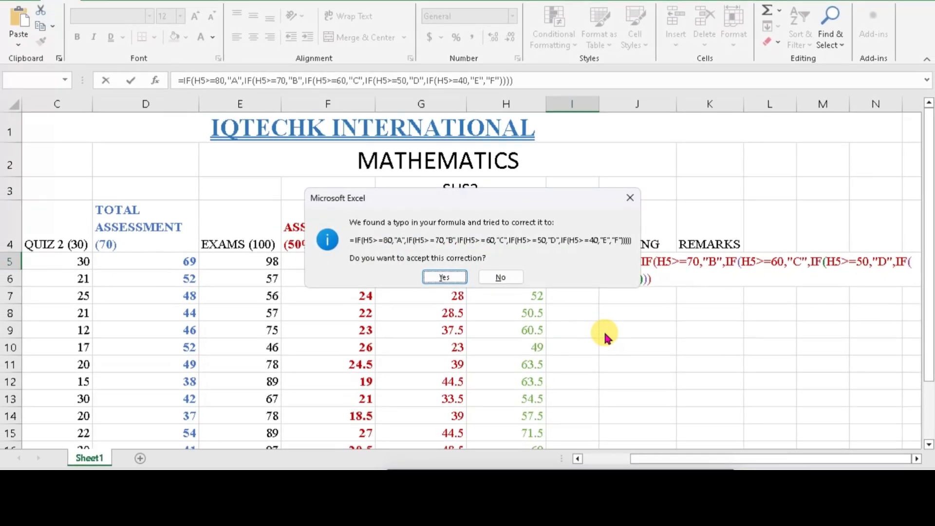
click(458, 278)
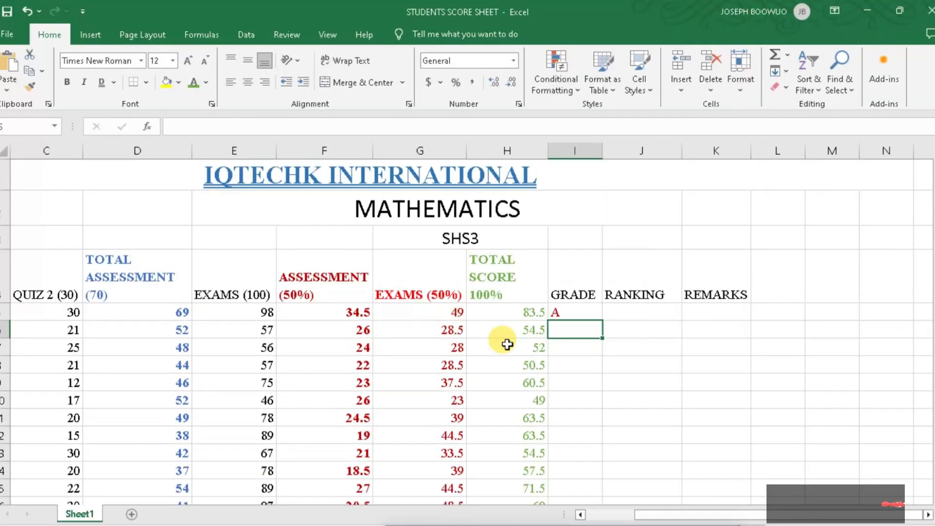
click(584, 314)
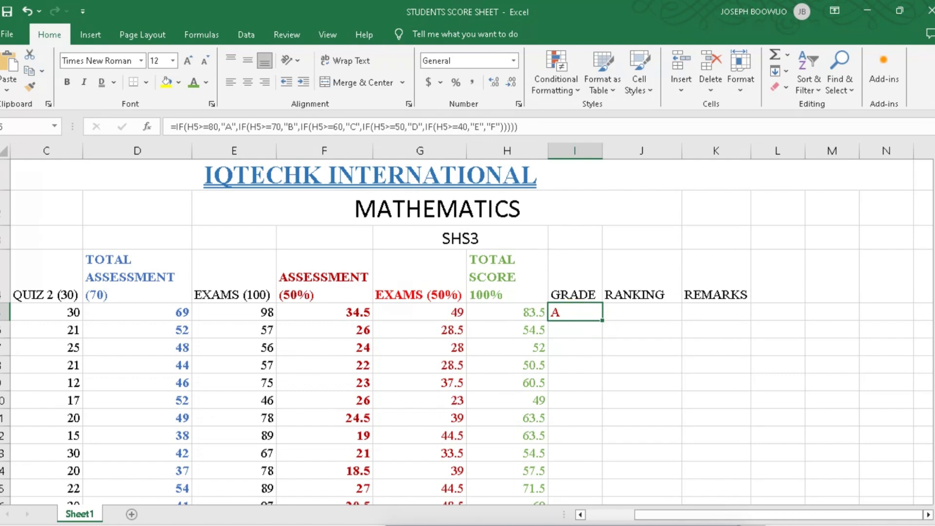
Step: Fill the grading formula from I5 down through I22 and review the grades in the GRADE column
mouse_move(602, 320)
mouse_down()
mouse_move(602, 502)
mouse_move(597, 475)
mouse_up()
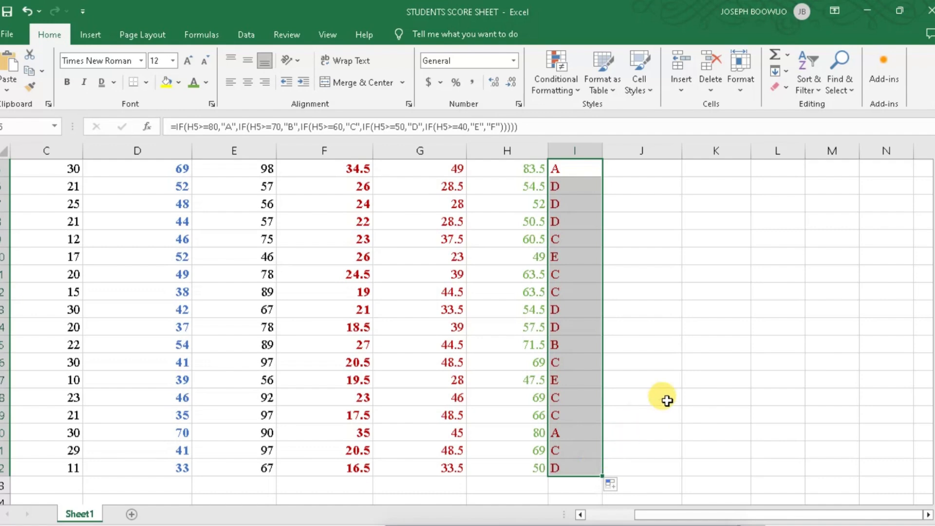
scroll(570, 430, up, 2)
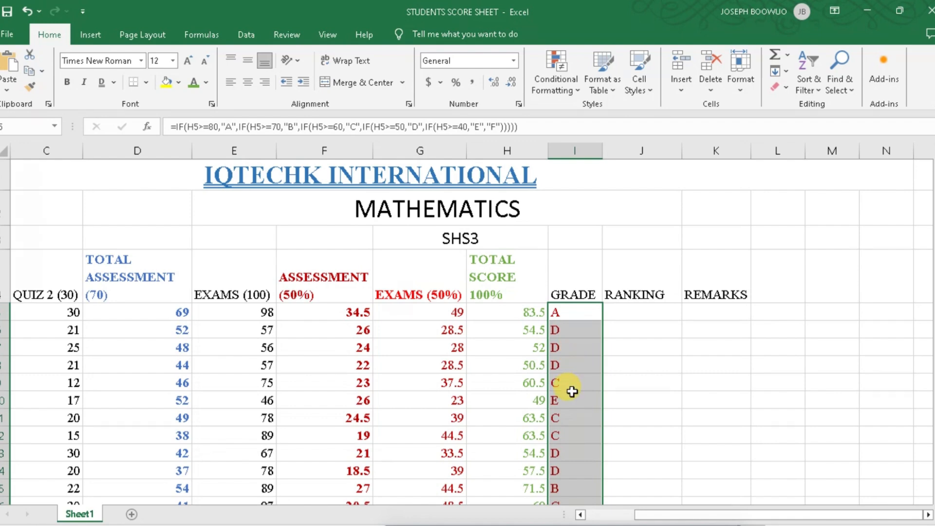
scroll(569, 387, down, 2)
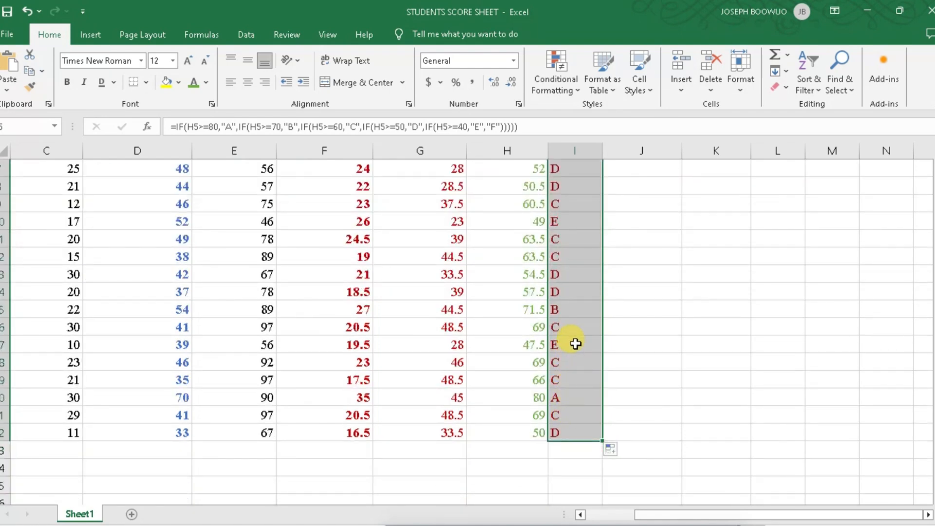
scroll(576, 344, up, 1)
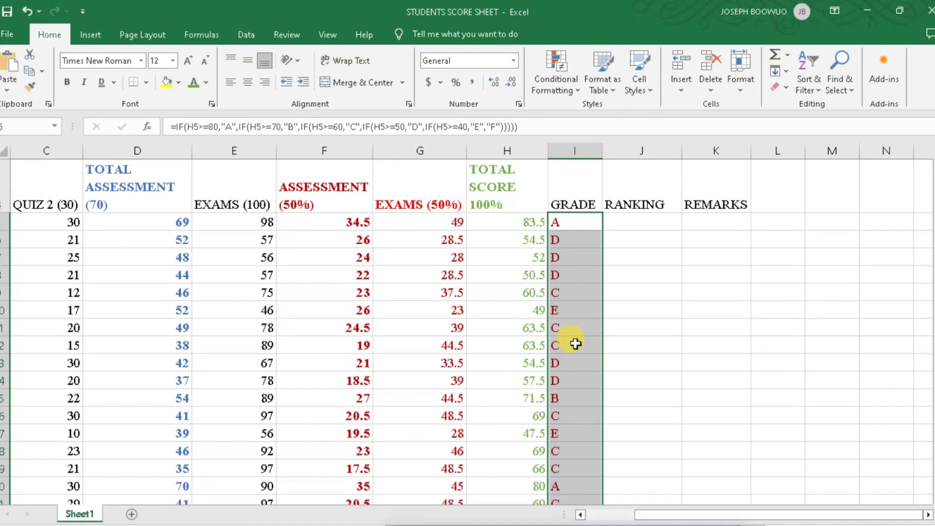
scroll(575, 344, down, 1)
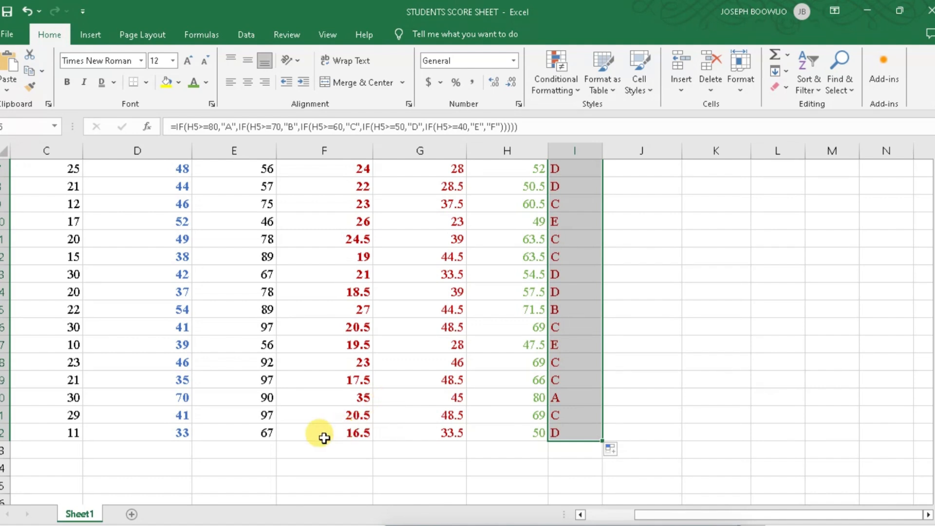
scroll(287, 441, up, 2)
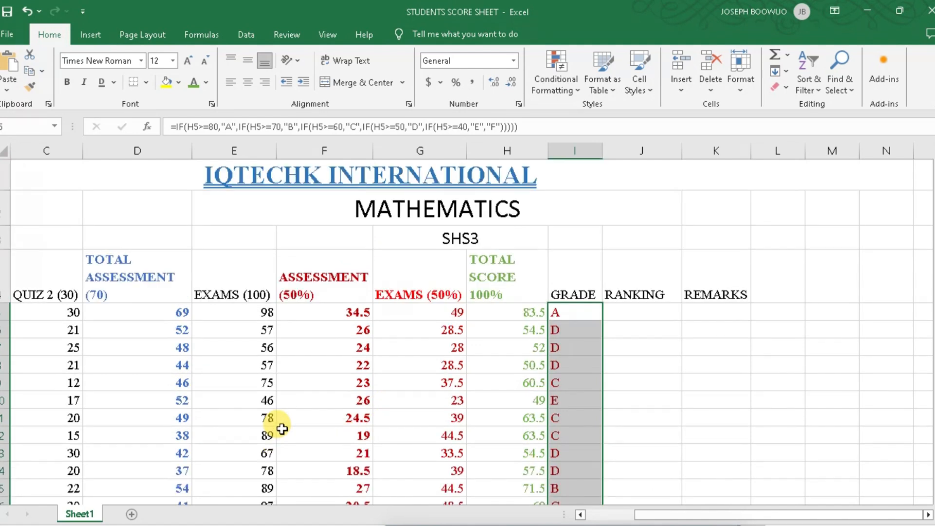
scroll(283, 429, down, 2)
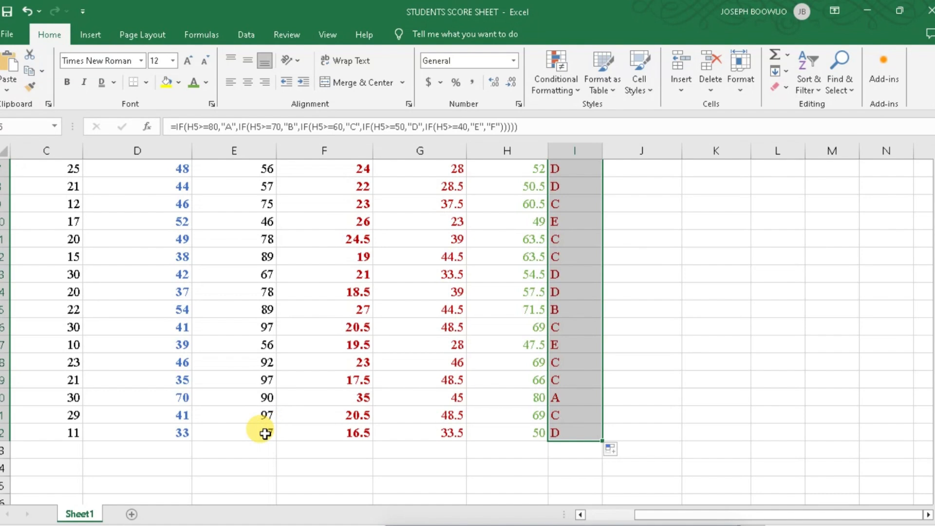
Step: Change the last student's EXAMS (100) score in E22 to 30
drag(642, 512, 533, 514)
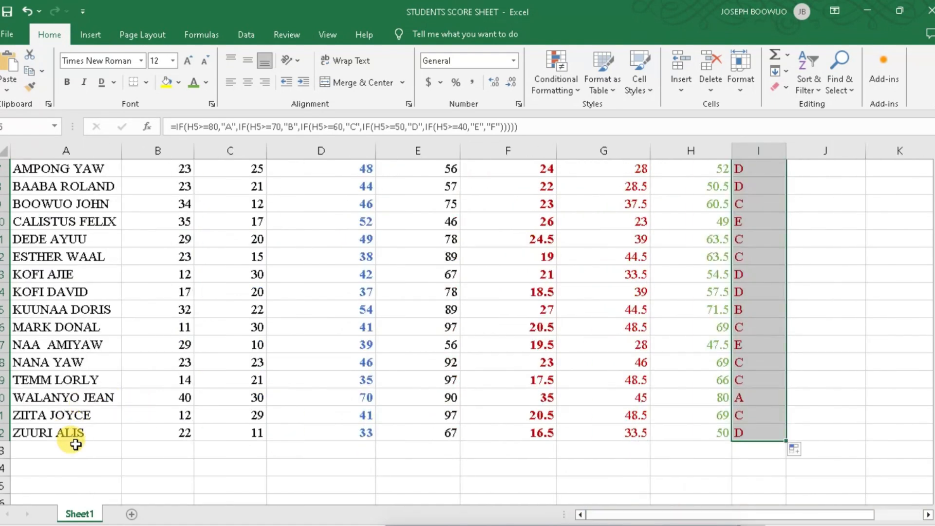
click(445, 432)
double_click(444, 432)
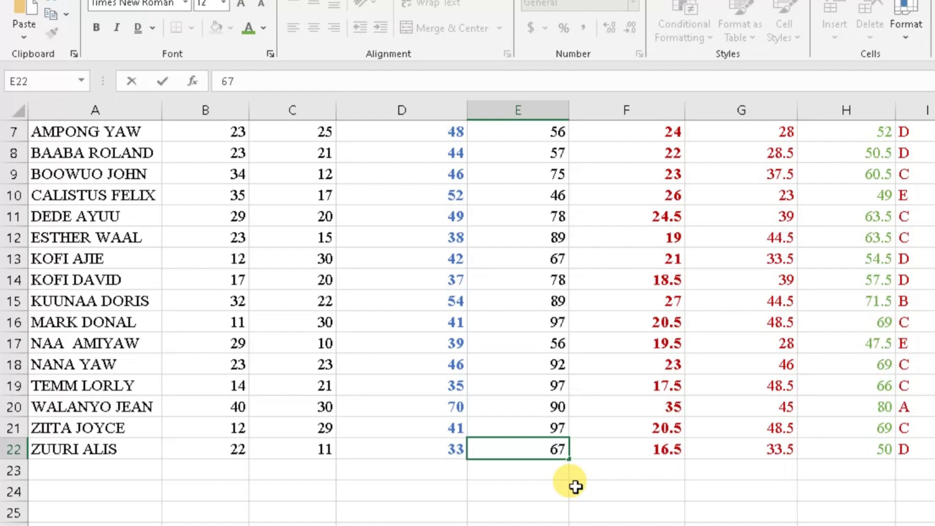
key(Right)
key(BackSpace)
key(BackSpace)
text(30)
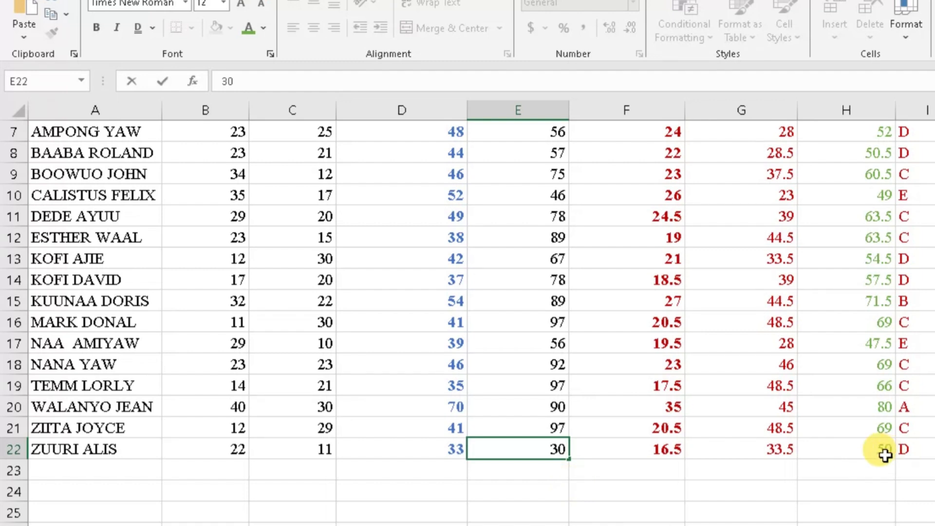
key(Return)
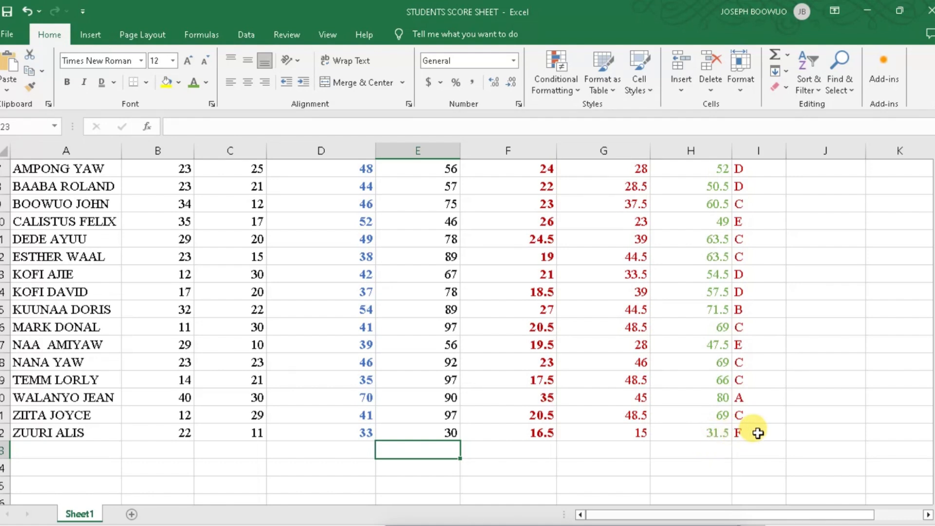
Step: Start a RANK.EQ formula in the first student's RANKING cell, J5, with total score H5 as the number to rank
scroll(758, 433, up, 2)
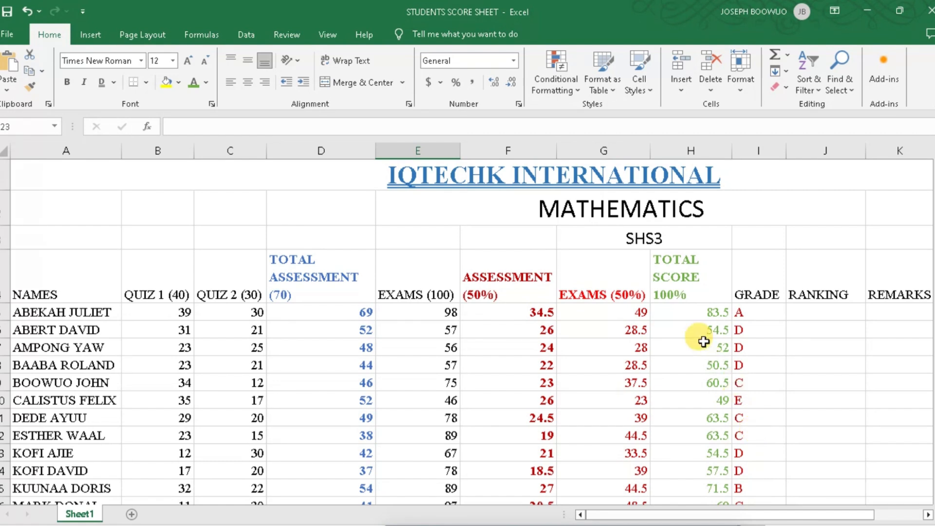
scroll(710, 470, down, 1)
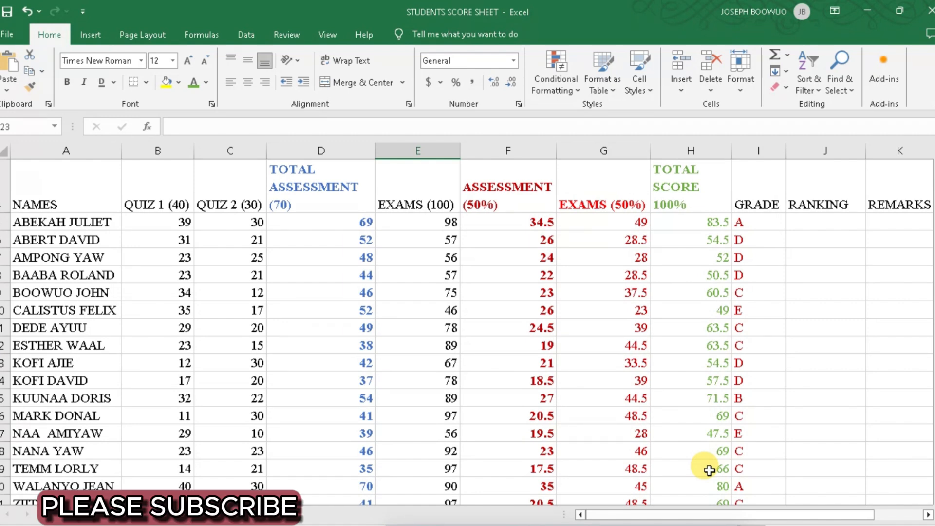
scroll(709, 470, up, 1)
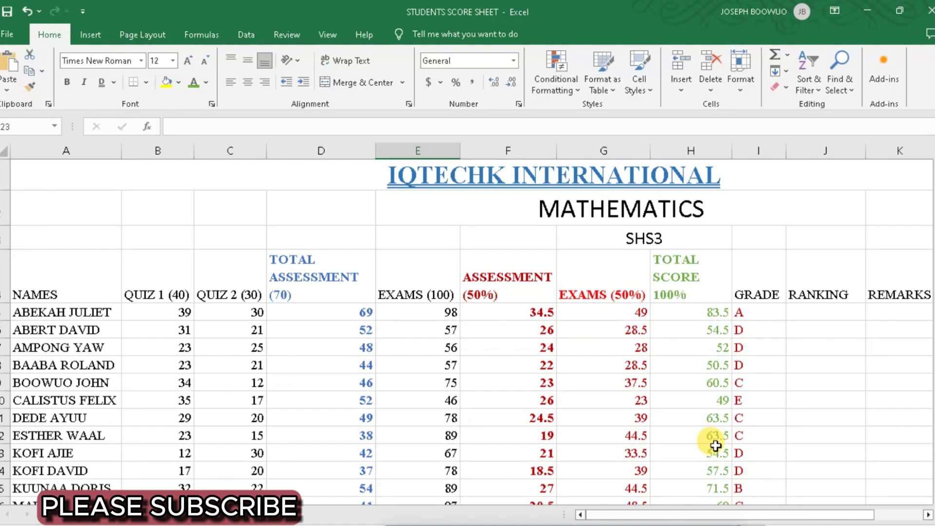
double_click(836, 316)
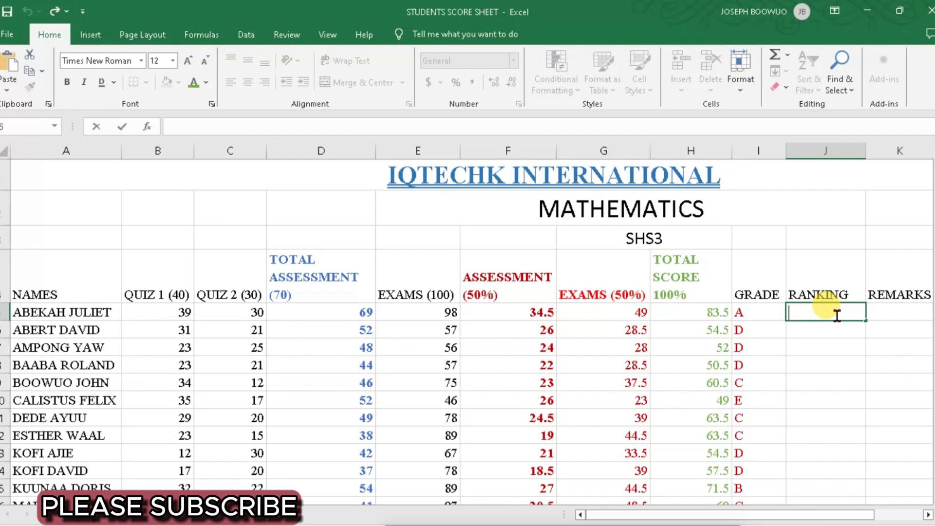
text(=)
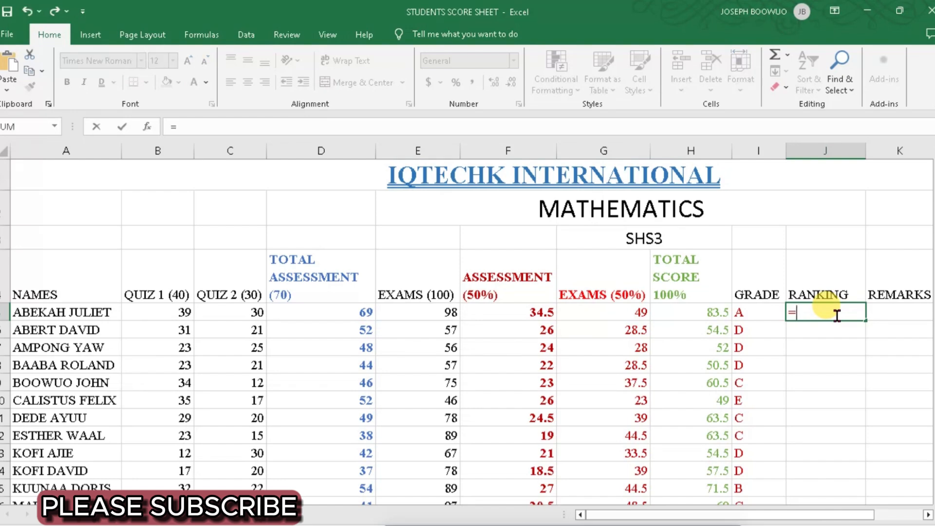
text(RANK)
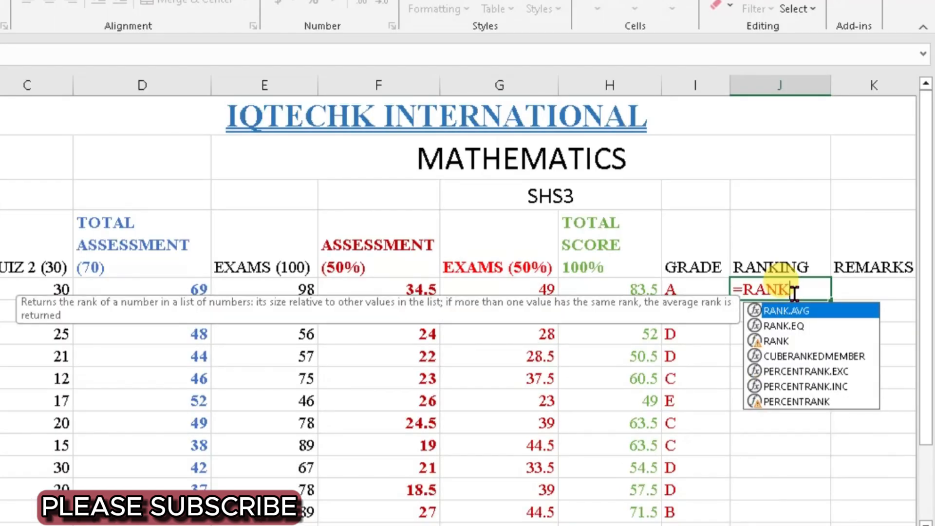
click(797, 330)
double_click(797, 331)
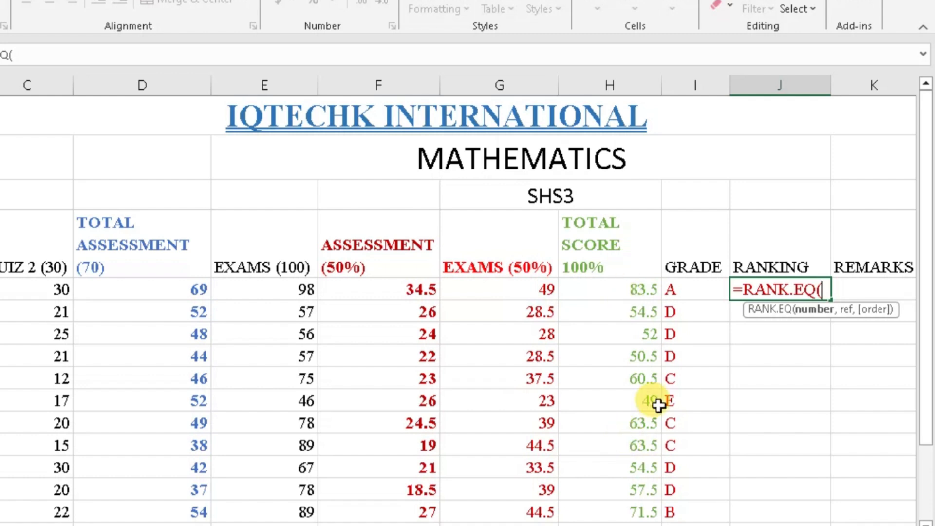
click(634, 289)
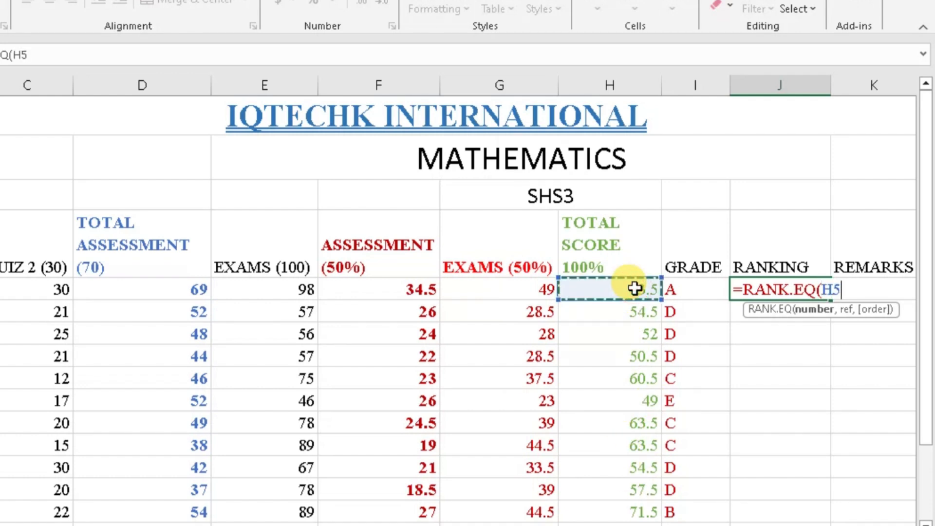
text(,)
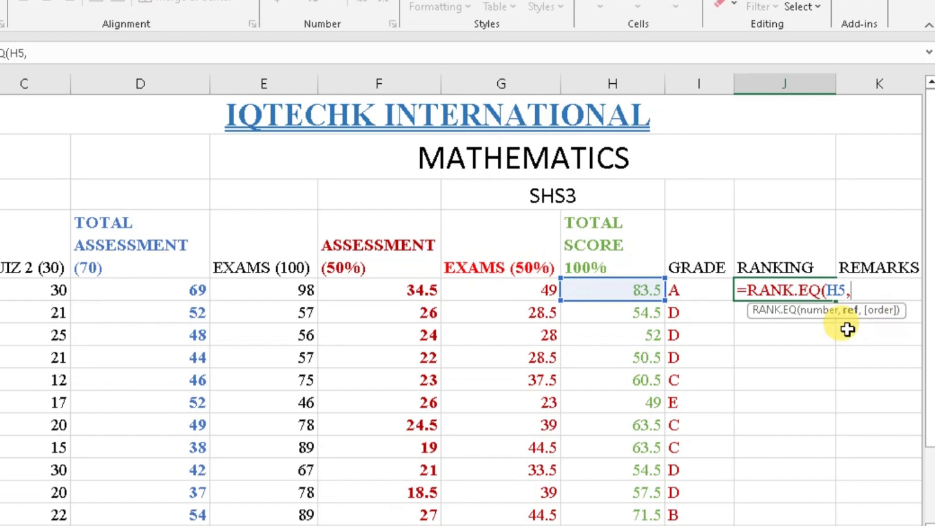
Step: Add the total scores as the absolute reference range $H$5:$H$22 and commit the ranking formula
drag(650, 292, 700, 512)
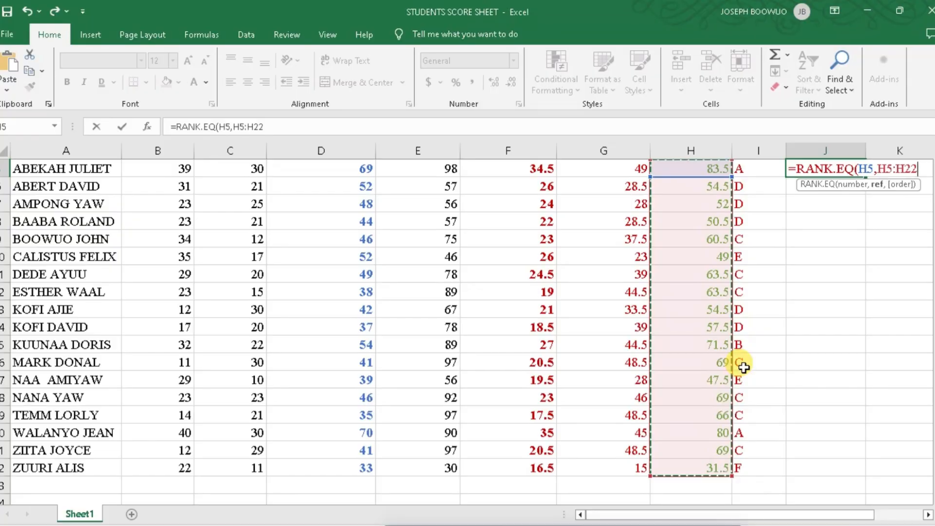
scroll(771, 351, up, 2)
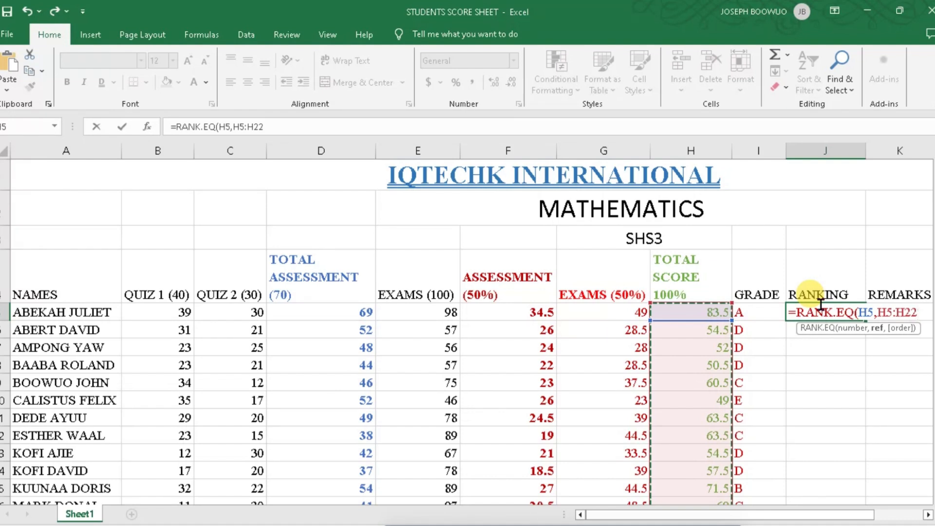
key(F4)
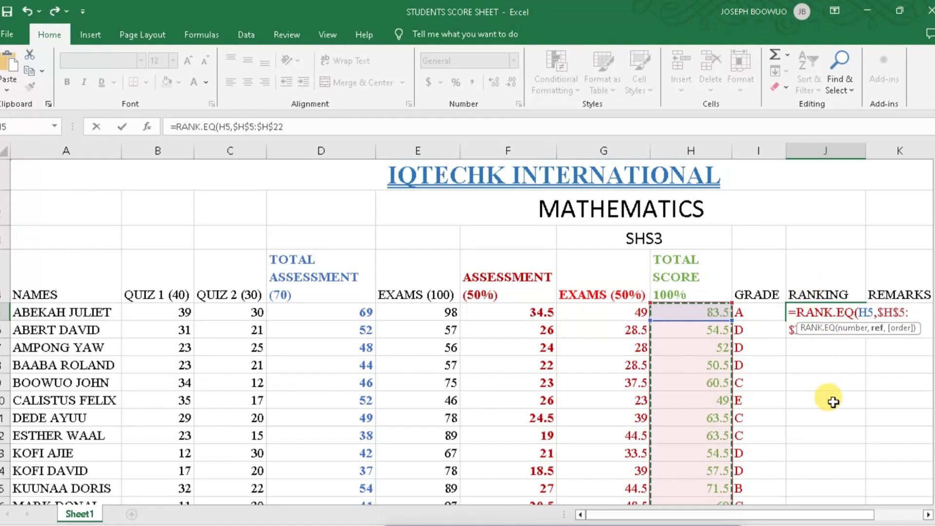
key(Return)
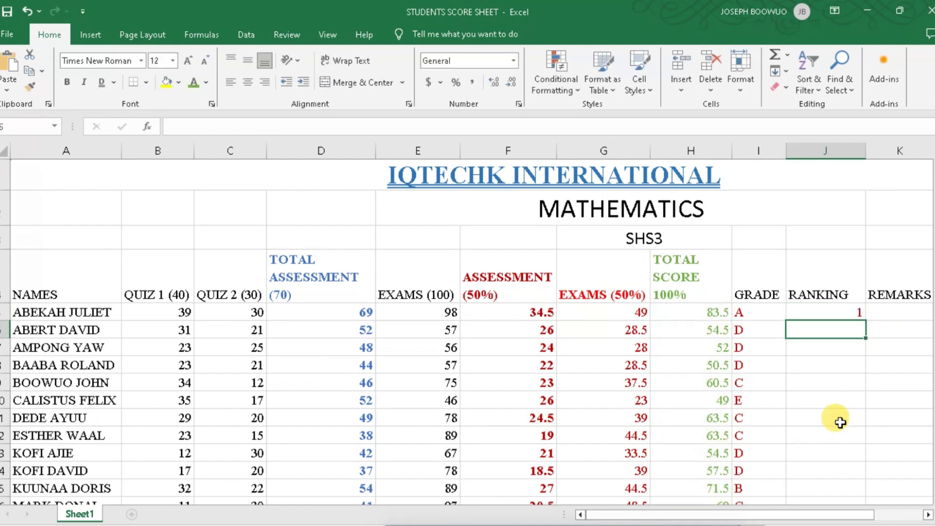
Step: Fill the ranking formula from J5 down through J22 and review the ranks in the RANKING column
click(823, 315)
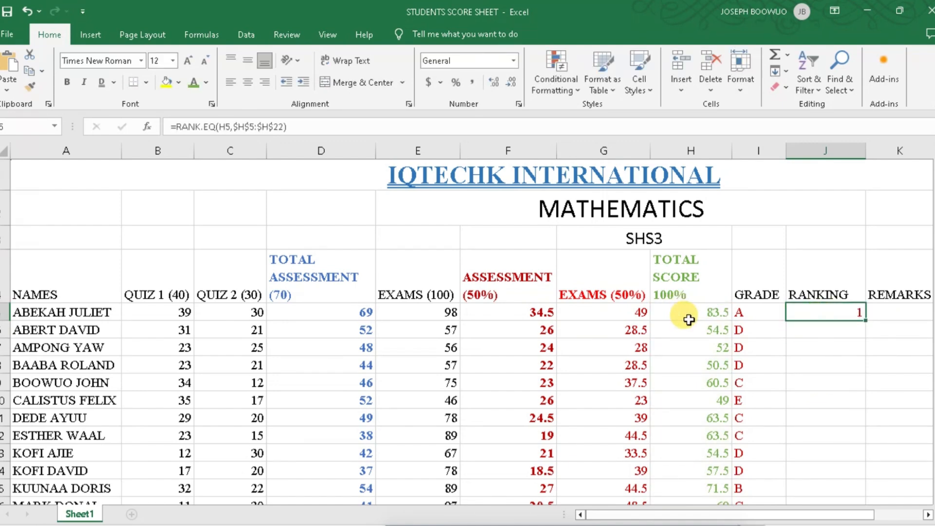
scroll(699, 360, down, 2)
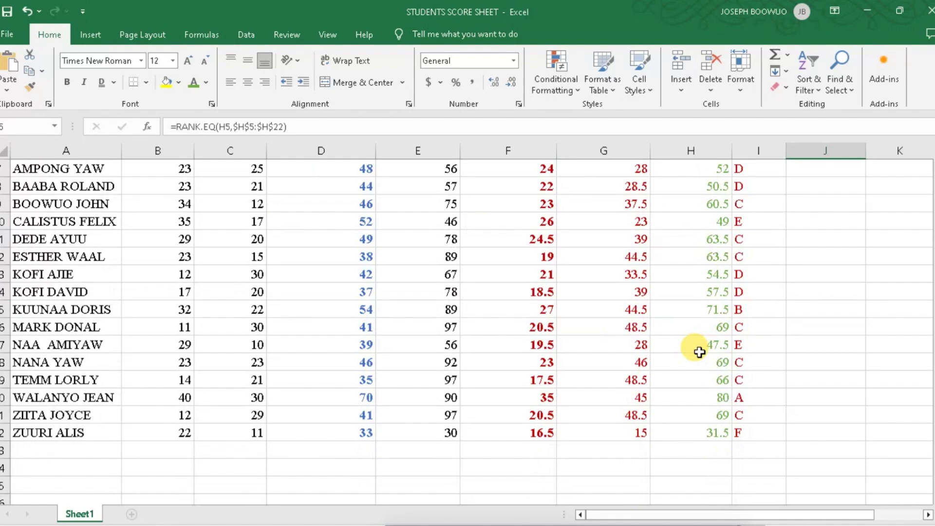
scroll(699, 352, up, 2)
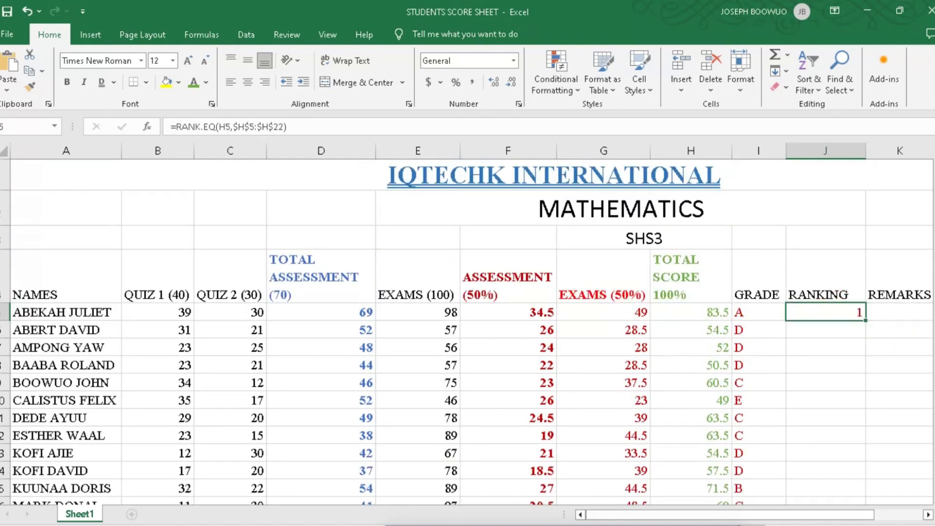
drag(869, 324, 854, 467)
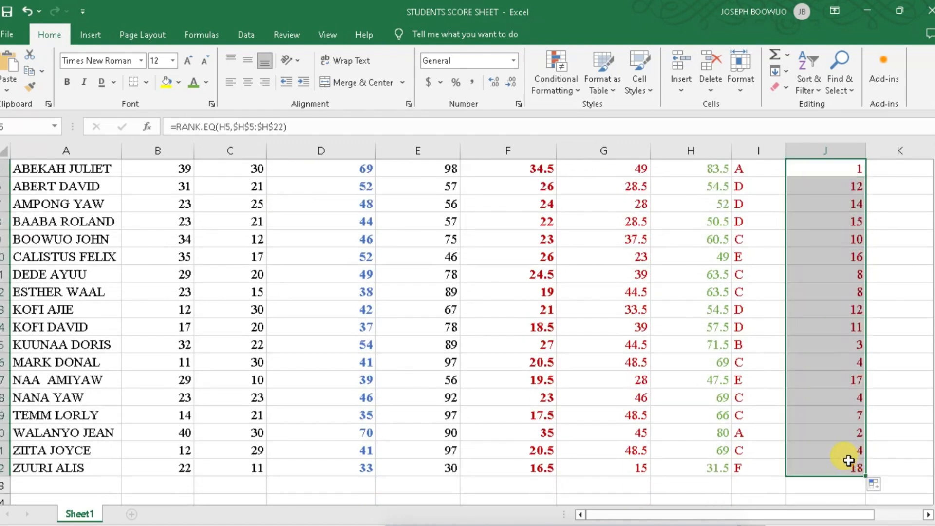
scroll(816, 428, up, 2)
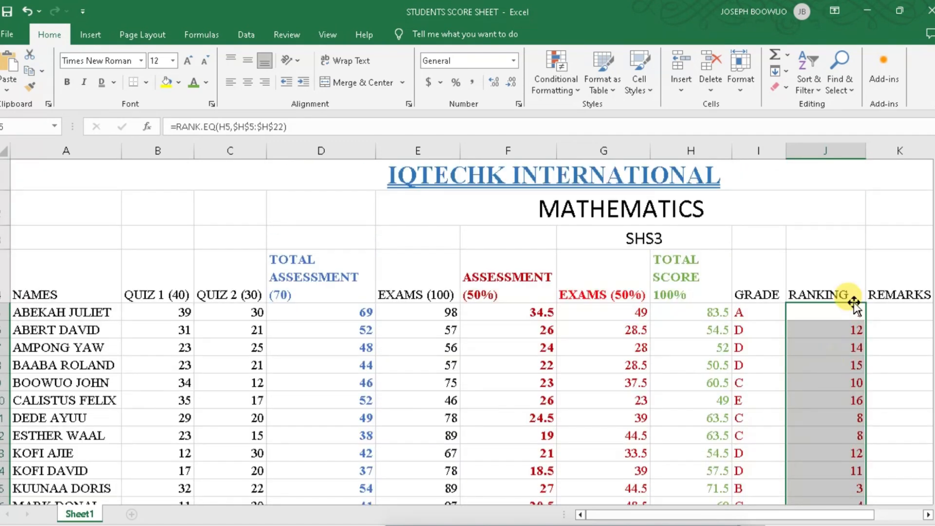
scroll(844, 425, down, 1)
scroll(844, 425, down, 1)
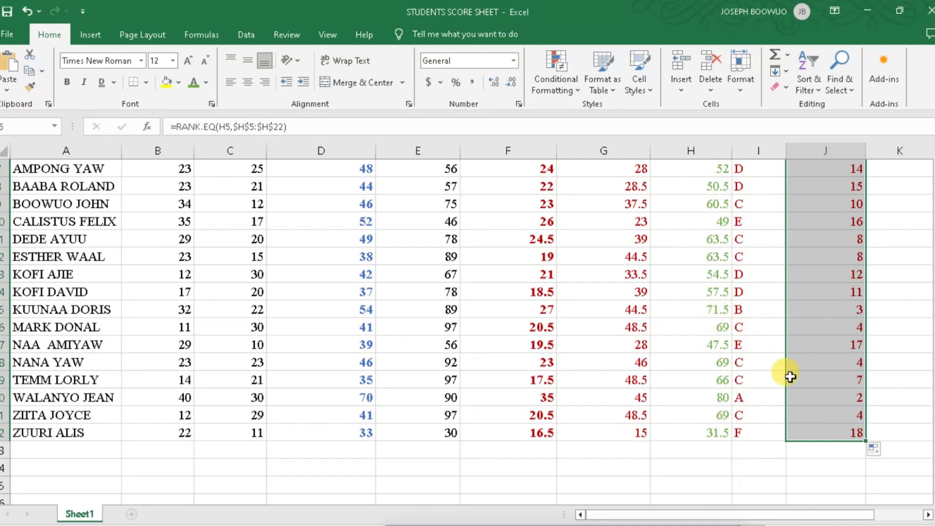
scroll(789, 377, up, 2)
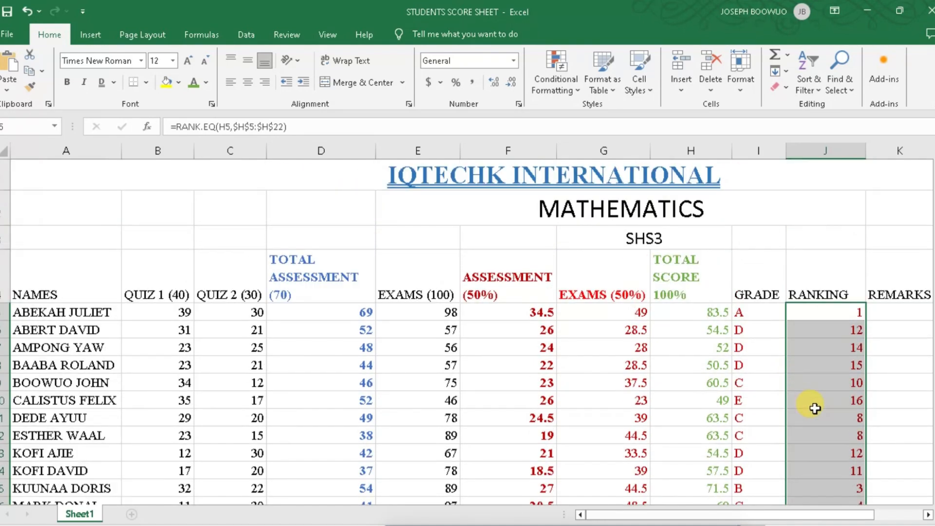
click(824, 379)
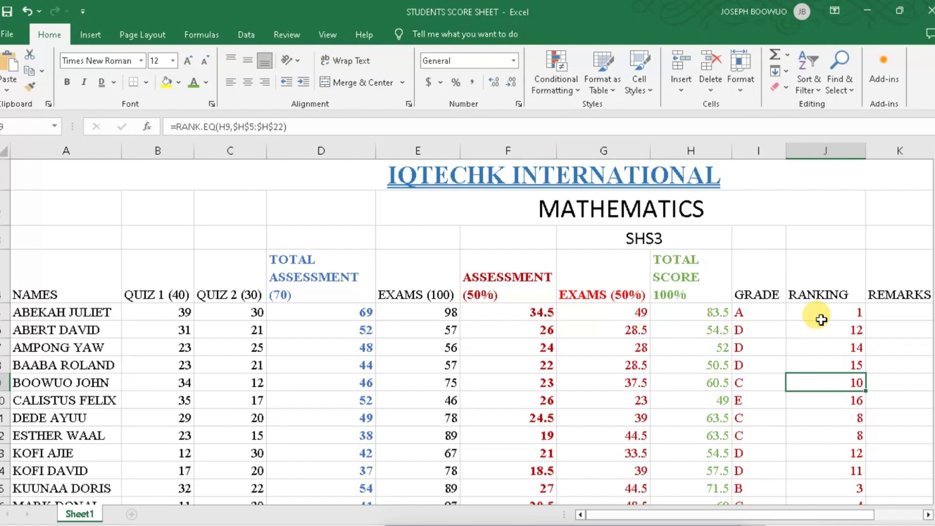
Step: Copy the nested IF grade formula from I5 into the first student's REMARKS cell, K5, keeping its references to H5
click(895, 312)
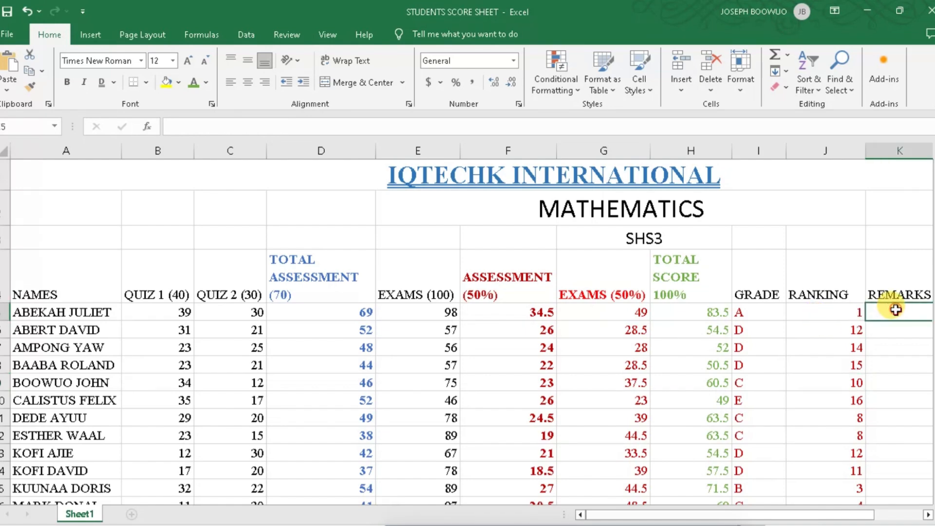
drag(793, 515, 848, 512)
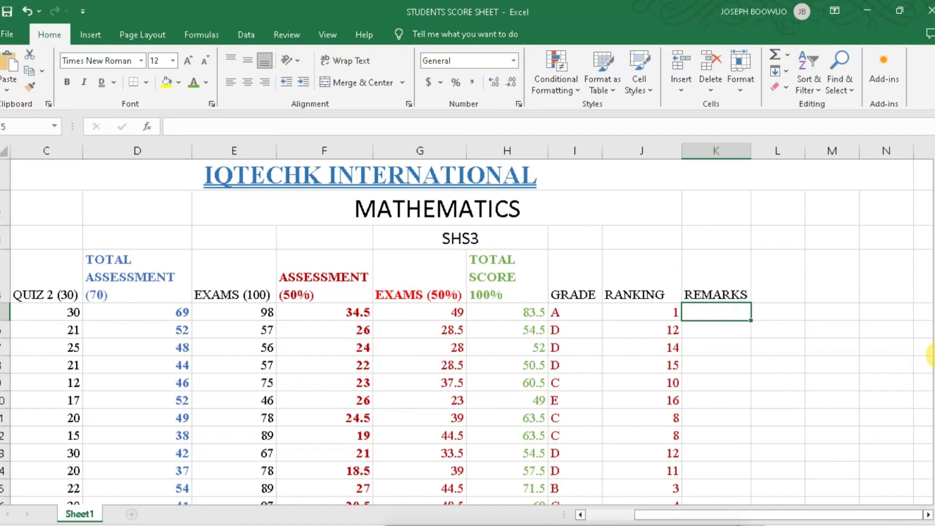
scroll(928, 370, down, 2)
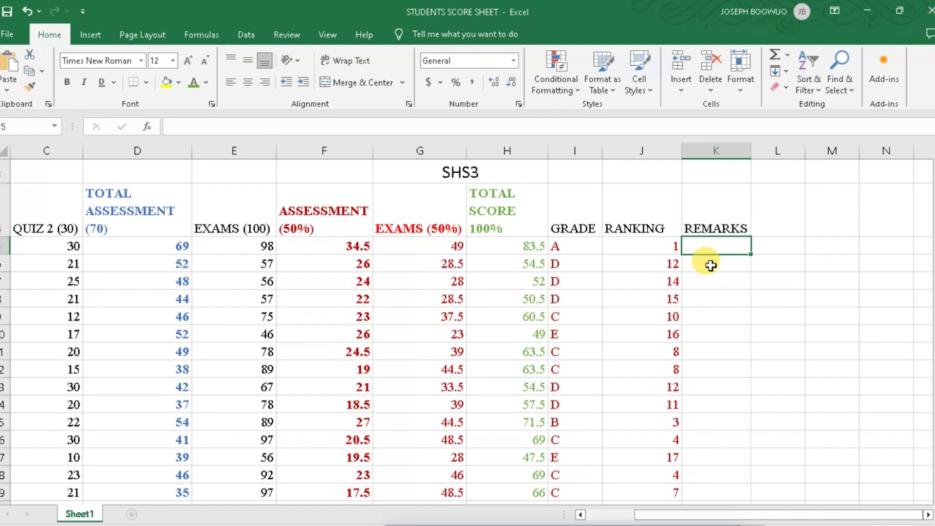
click(568, 249)
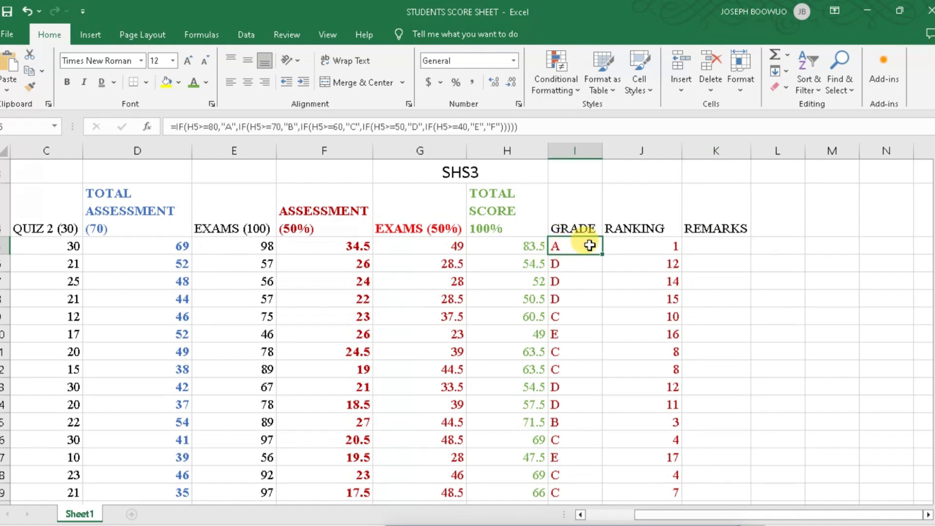
drag(536, 124, 150, 128)
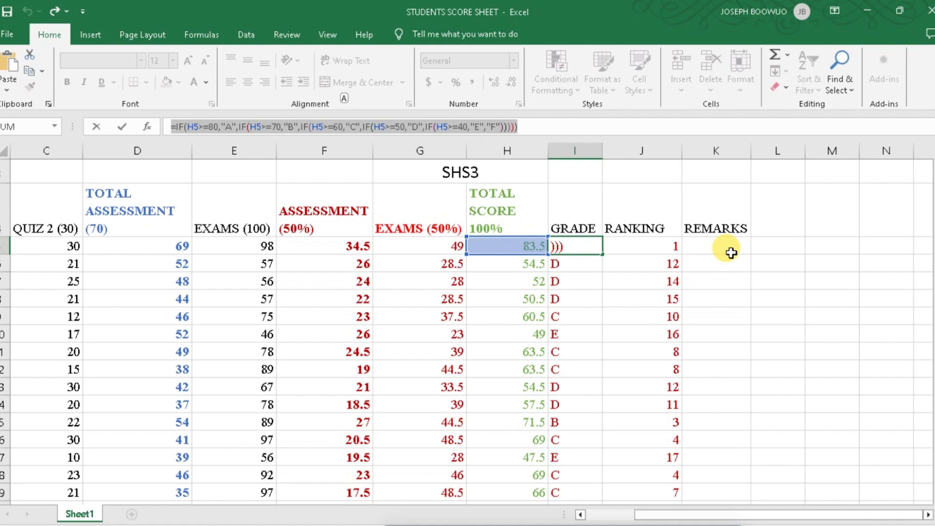
key(Return)
click(698, 243)
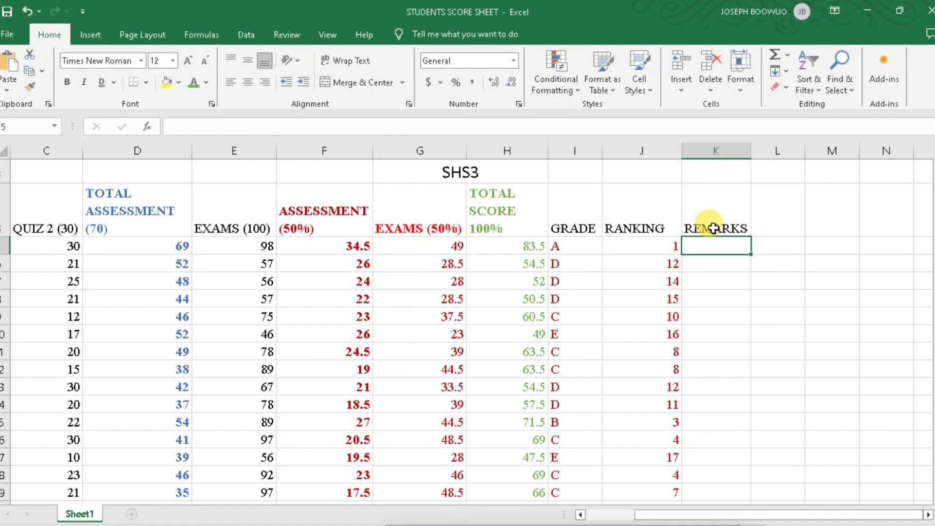
double_click(716, 247)
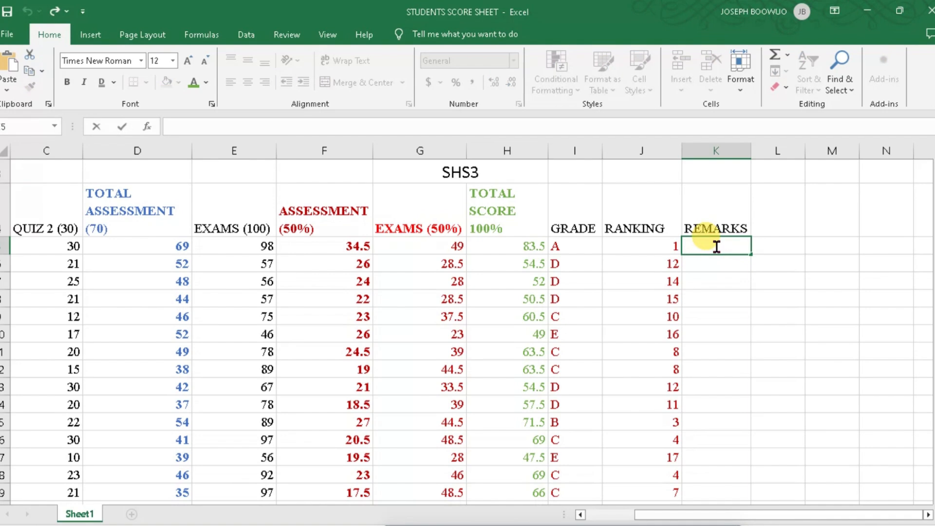
key(ctrl+v)
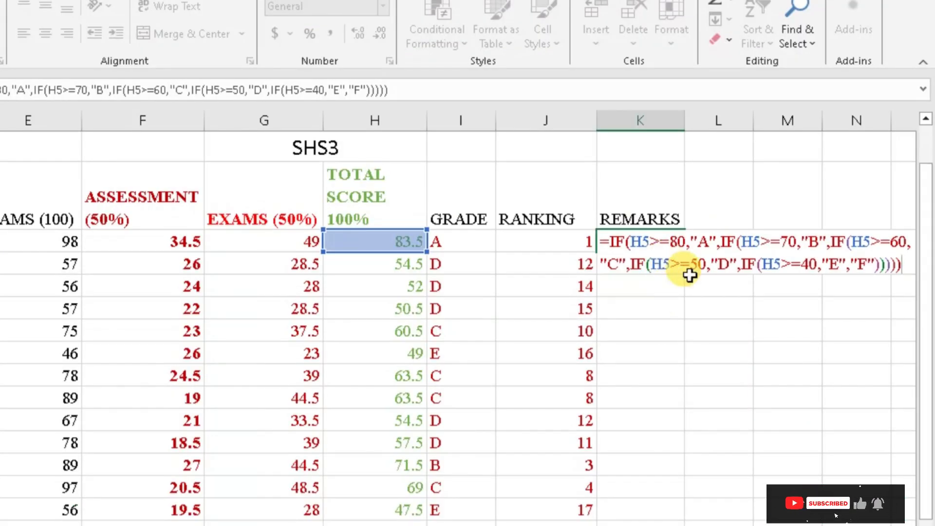
Step: Replace the "A" result for scores of at least 80 in K5's formula with "EXCELLENT"
click(708, 241)
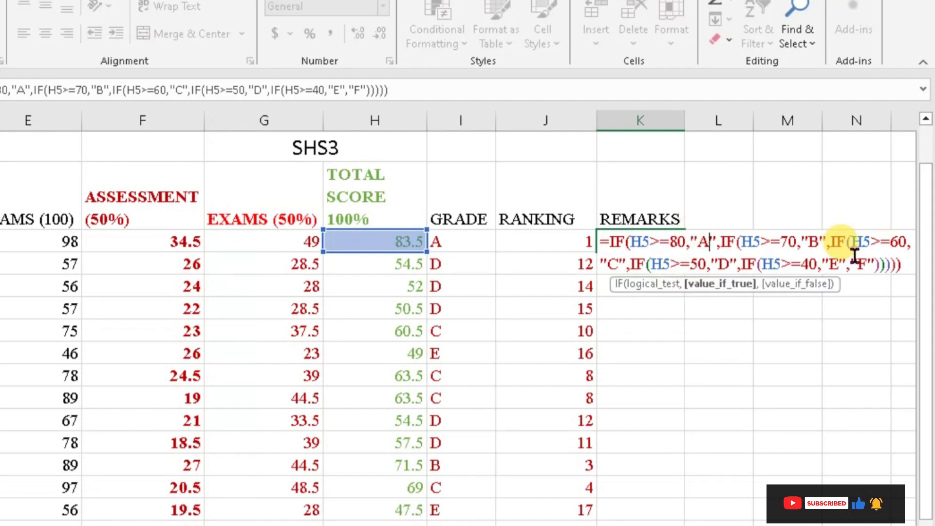
key(BackSpace)
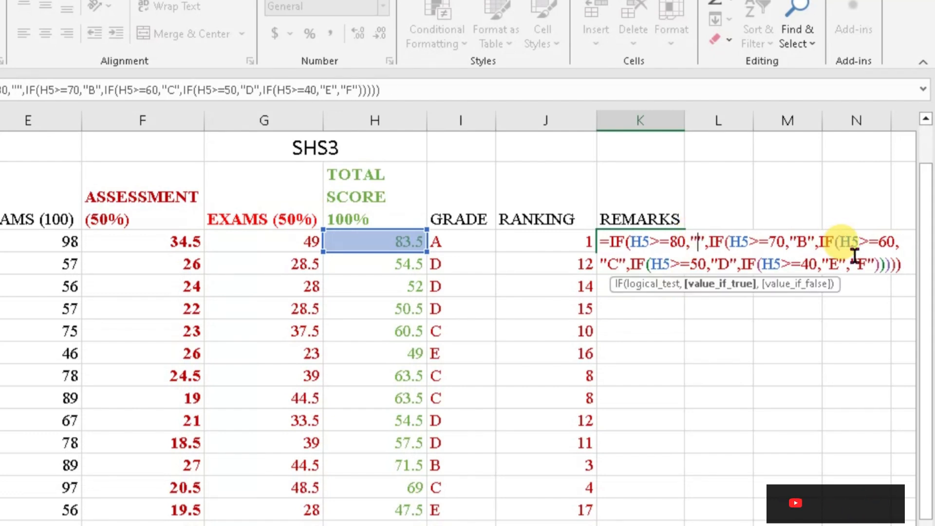
text(E)
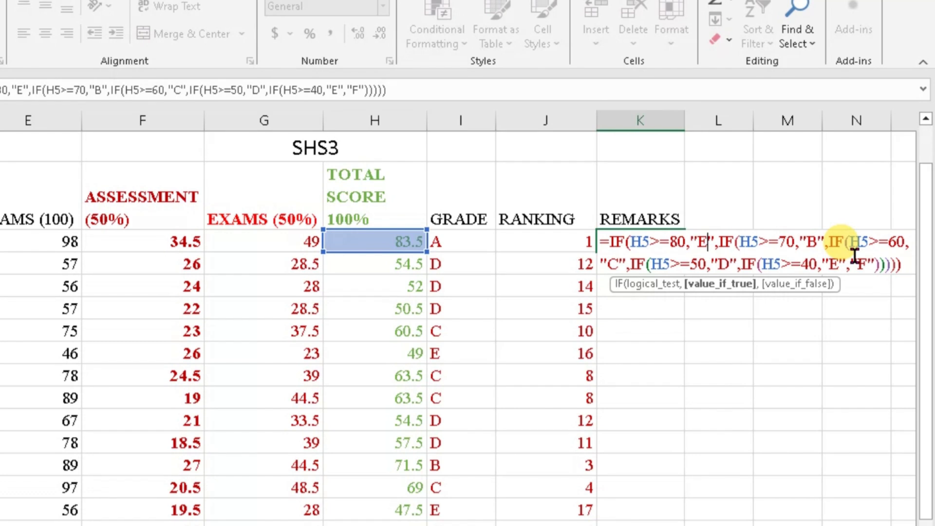
text(XCELL)
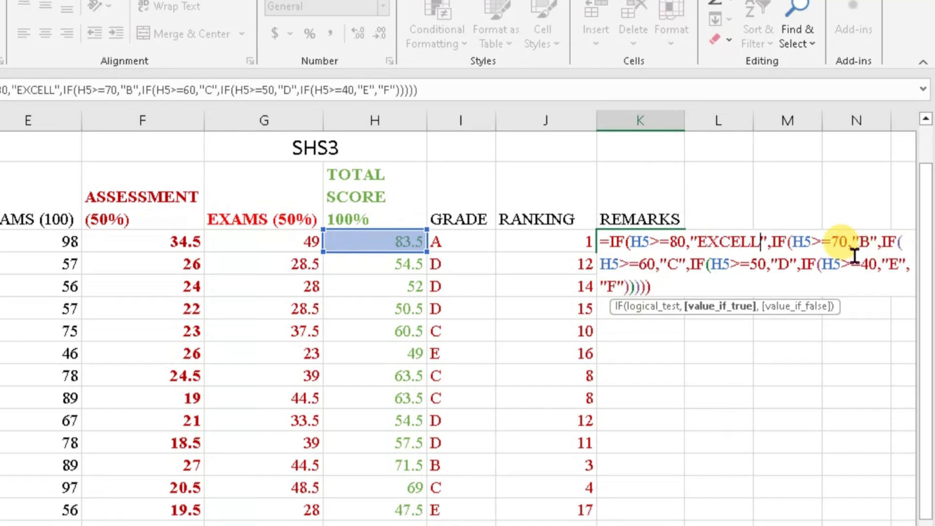
text(EN)
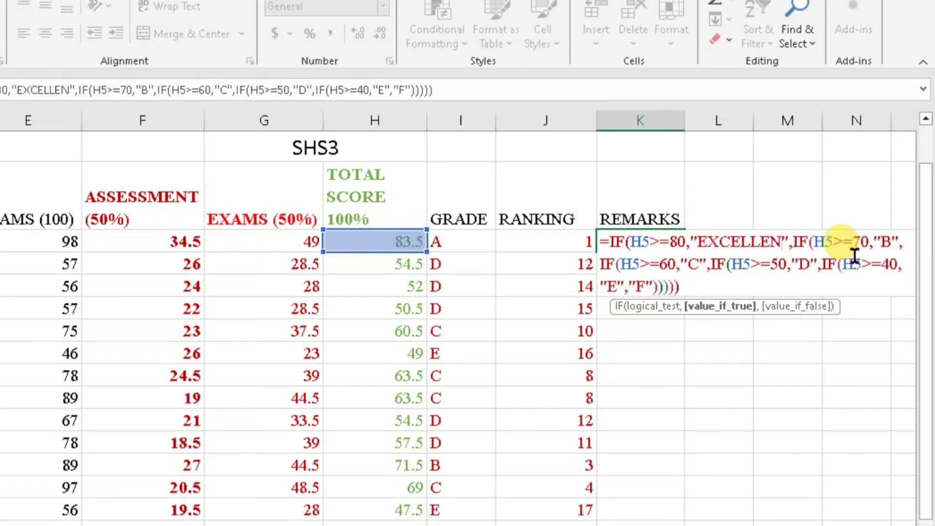
text(T)
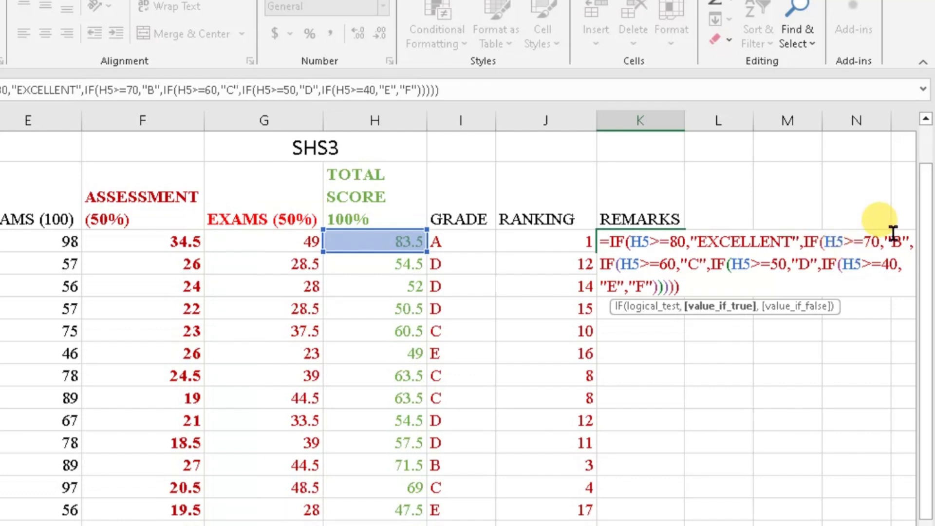
Step: Replace the "B" result in K5's formula with "VERY GOOD" and the "C" result with "GOOD"
click(903, 242)
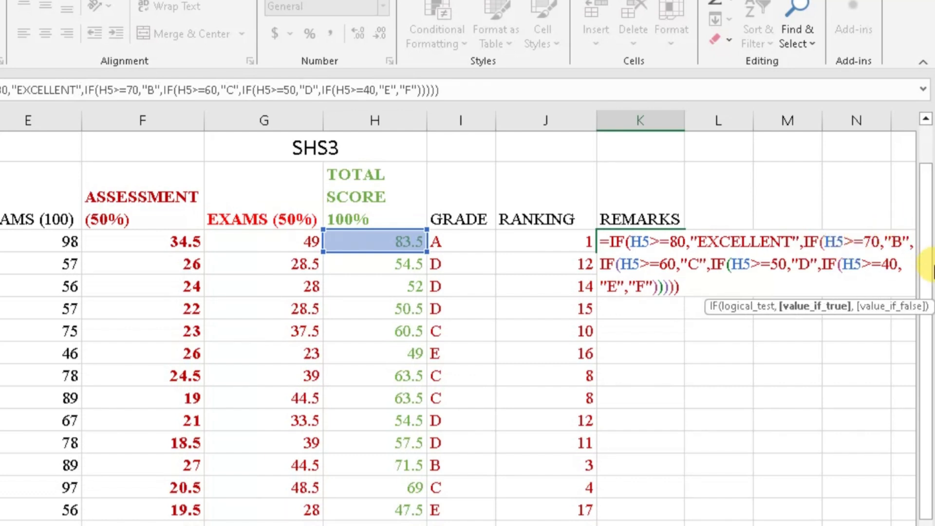
key(Delete)
text(VERY )
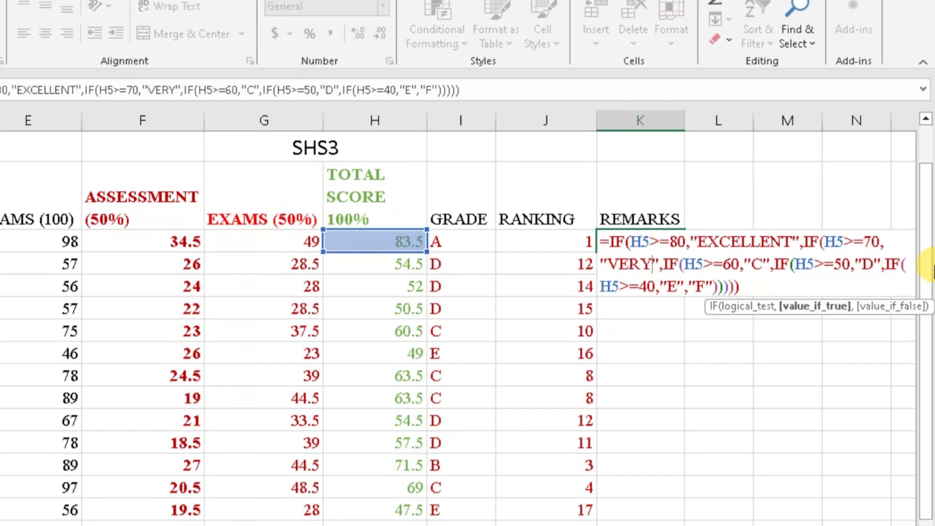
text(GOOD)
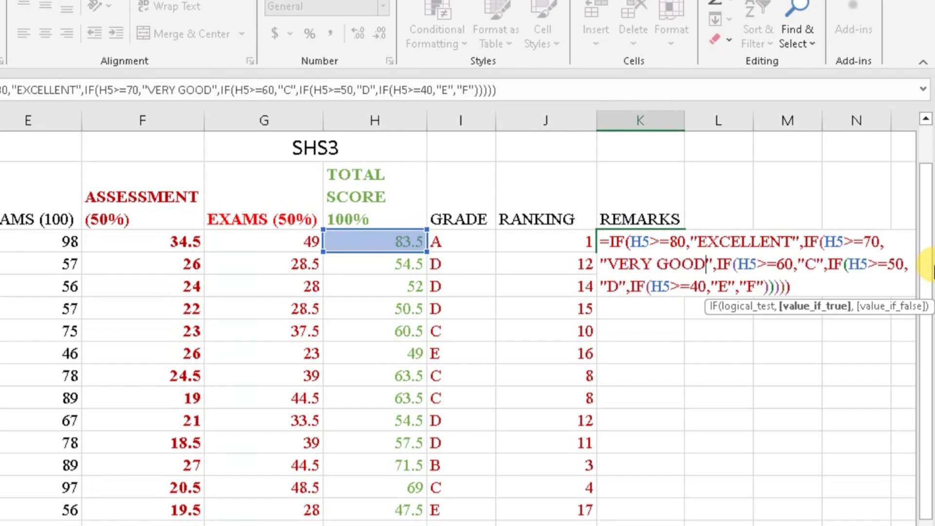
click(820, 266)
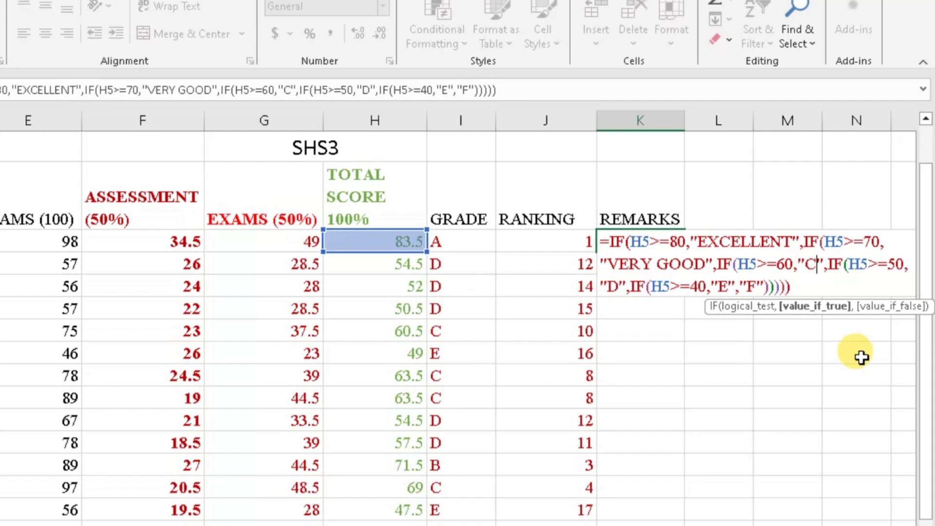
key(BackSpace)
text(GOOD)
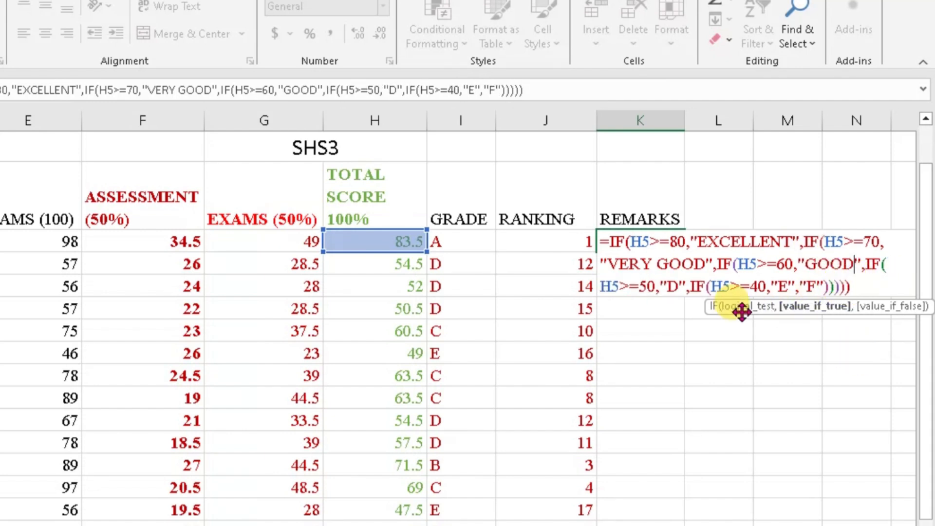
Step: Replace the "D" result in K5's formula with "CREDIT" and the "E" result with "PASS"
click(680, 287)
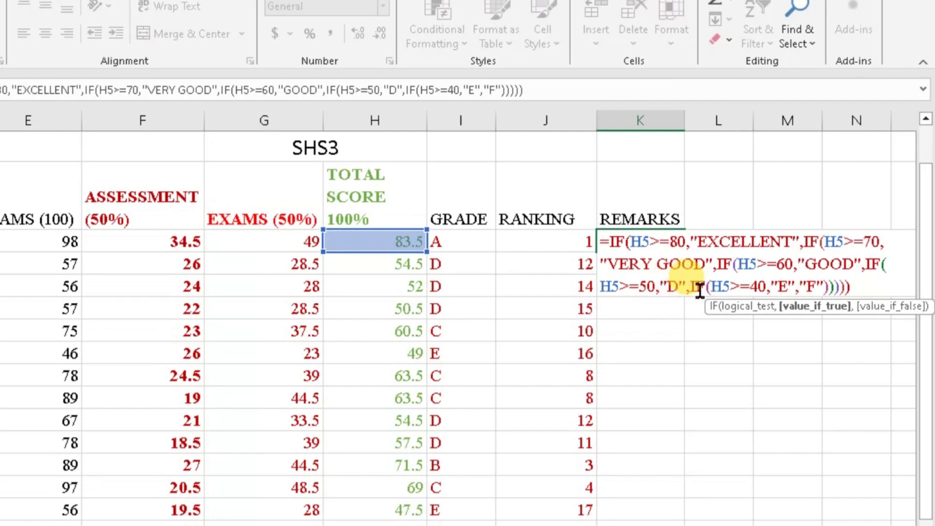
key(BackSpace)
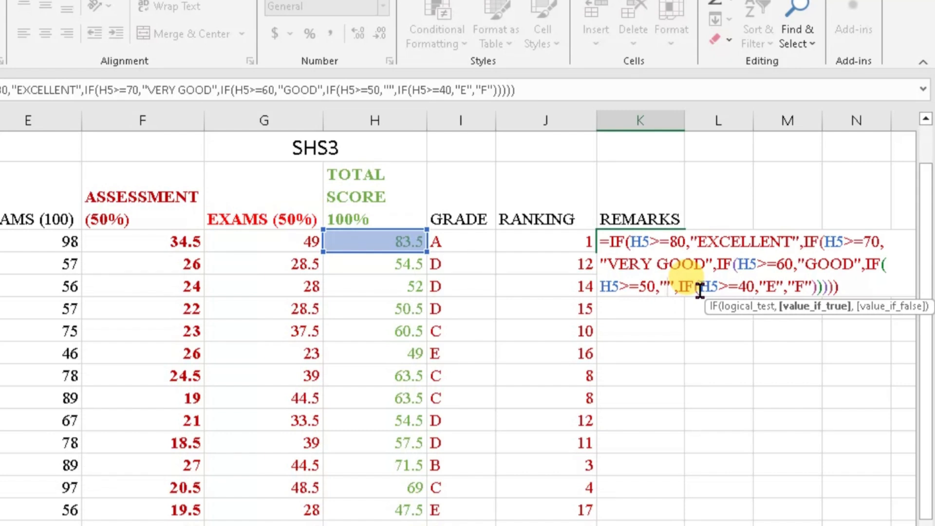
text(CRE)
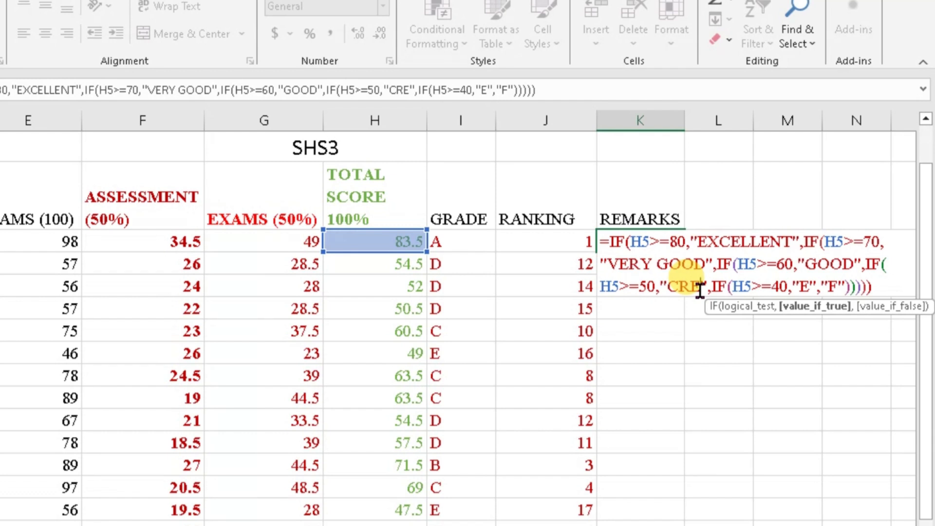
text(DIT)
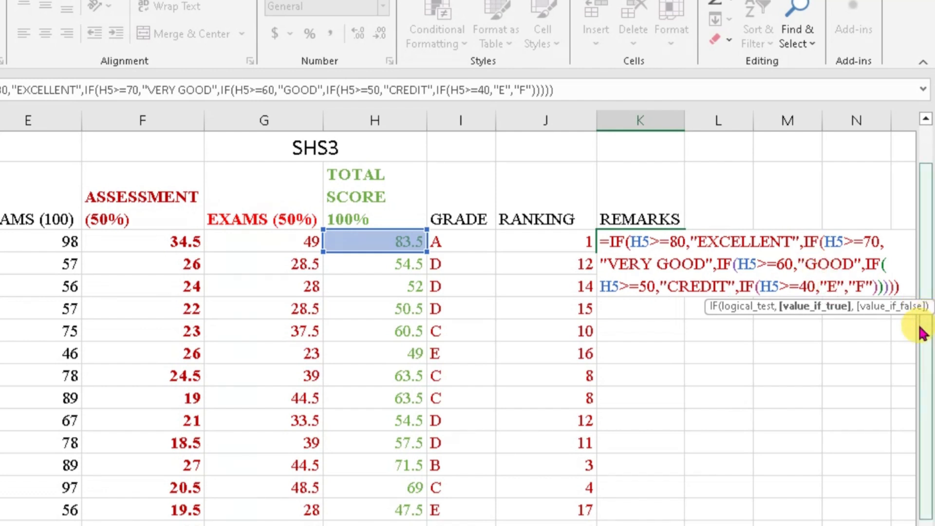
key(BackSpace)
text(PASS)
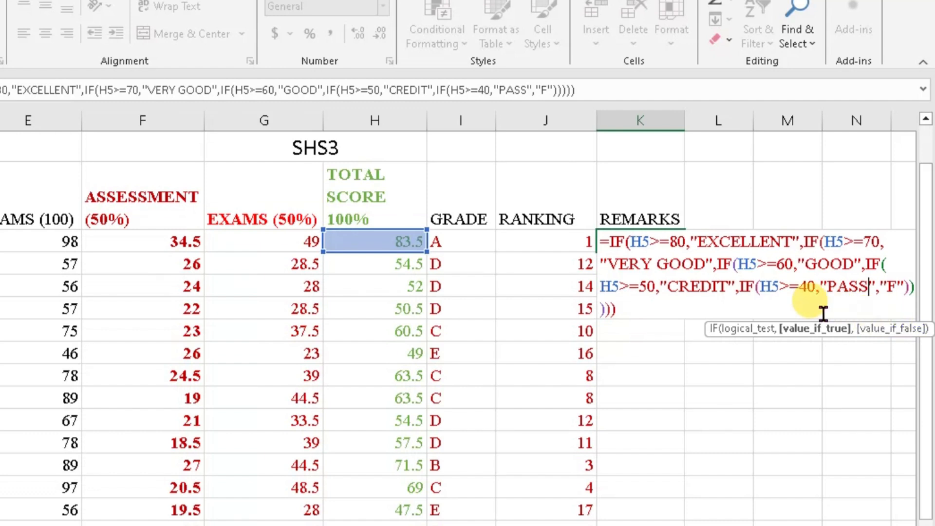
Step: Replace the final "F" result in K5's formula with "FAIL" and commit the remarks formula
click(898, 285)
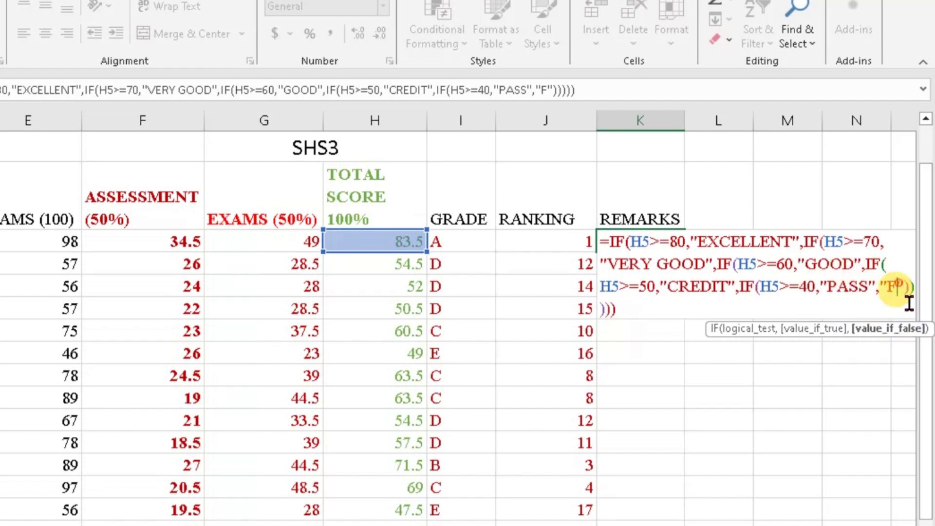
key(BackSpace)
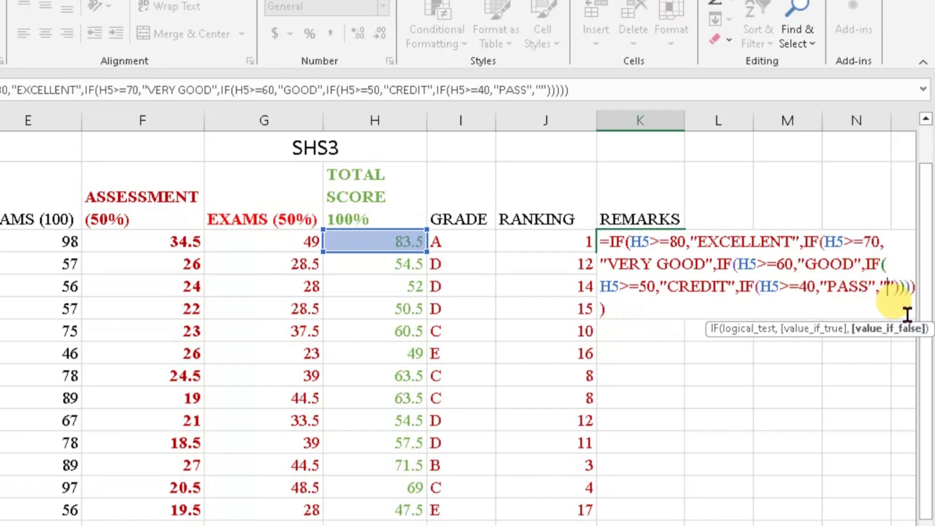
text(FAIL)
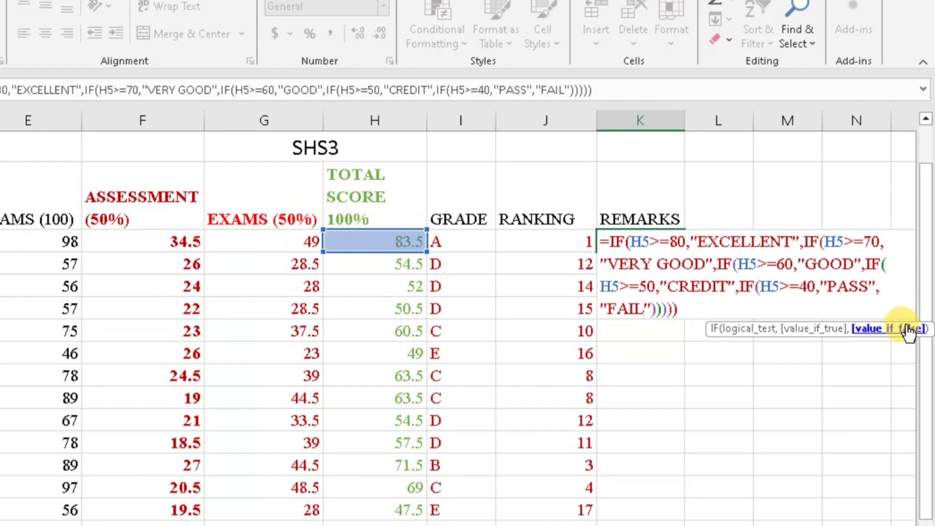
key(Return)
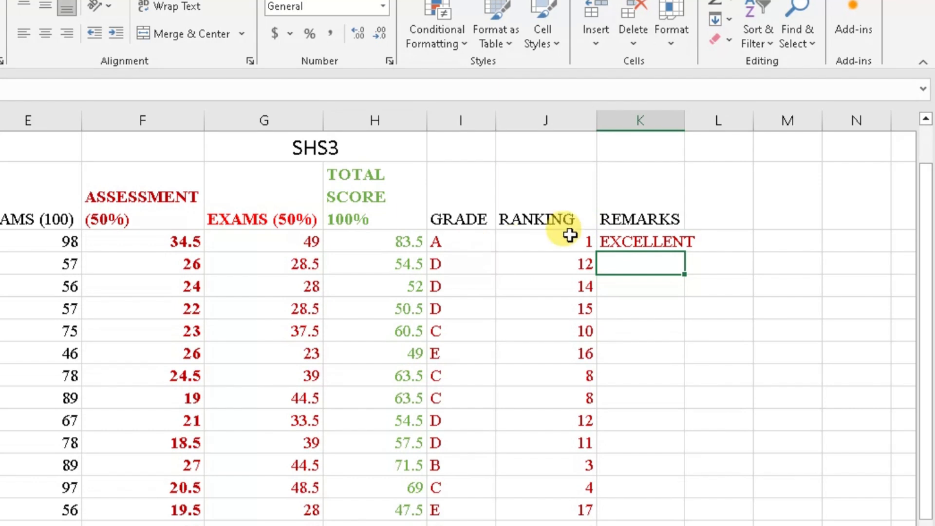
Step: Fill the remarks formula from K5 down through K22 and widen the REMARKS column to fit its text
click(608, 240)
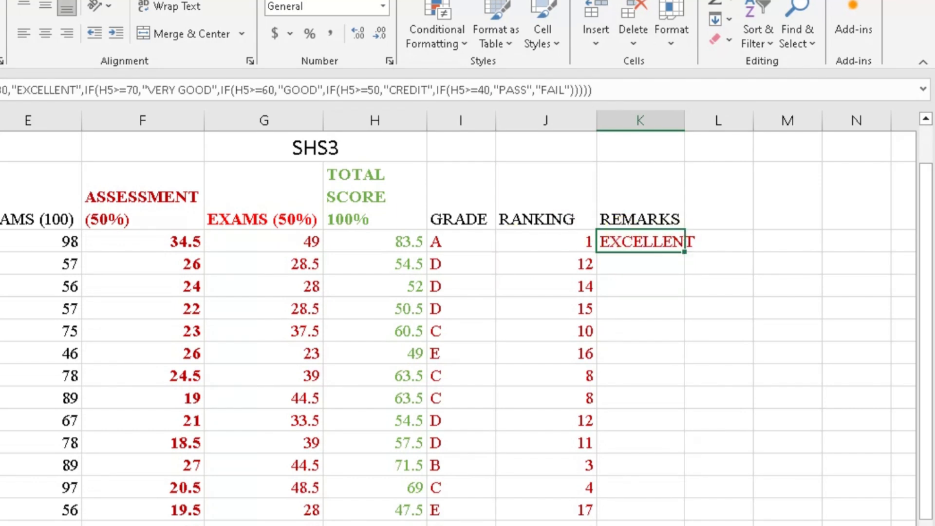
drag(684, 251, 682, 523)
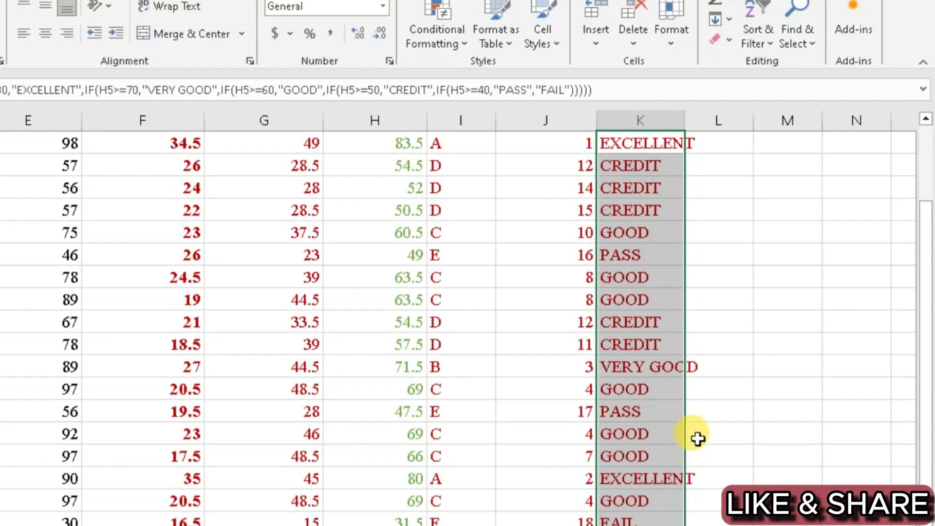
drag(685, 122, 704, 121)
click(787, 426)
scroll(622, 450, up, 3)
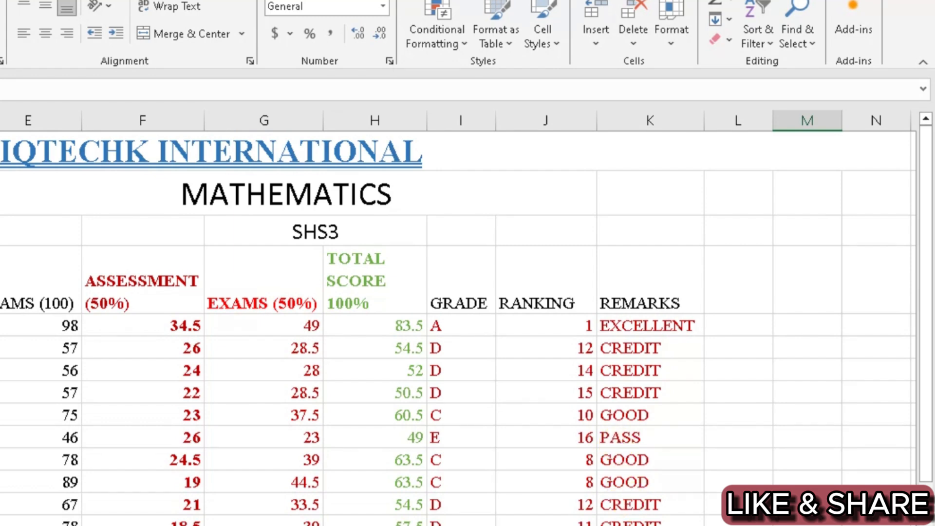
scroll(458, 316, left, 1)
scroll(458, 316, right, 1)
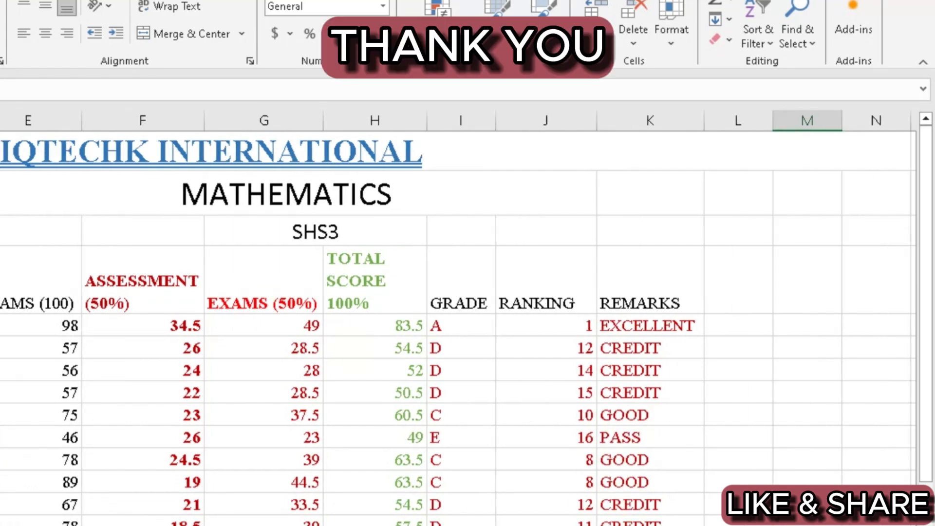
scroll(457, 316, down, 2)
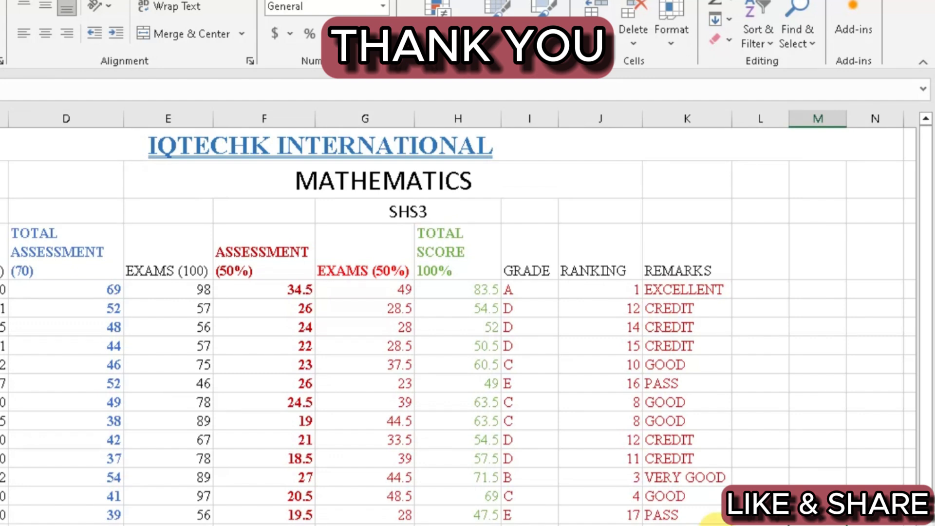
scroll(500, 423, down, 1)
scroll(500, 424, up, 1)
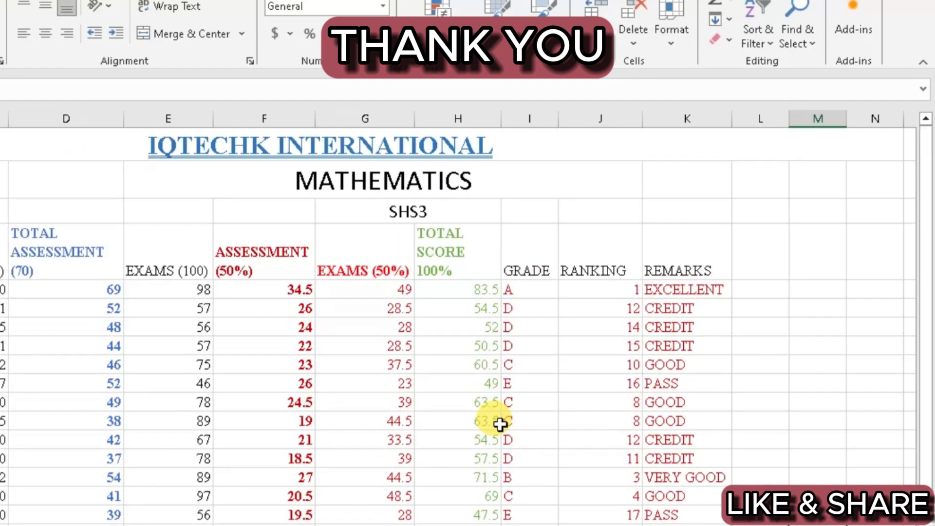